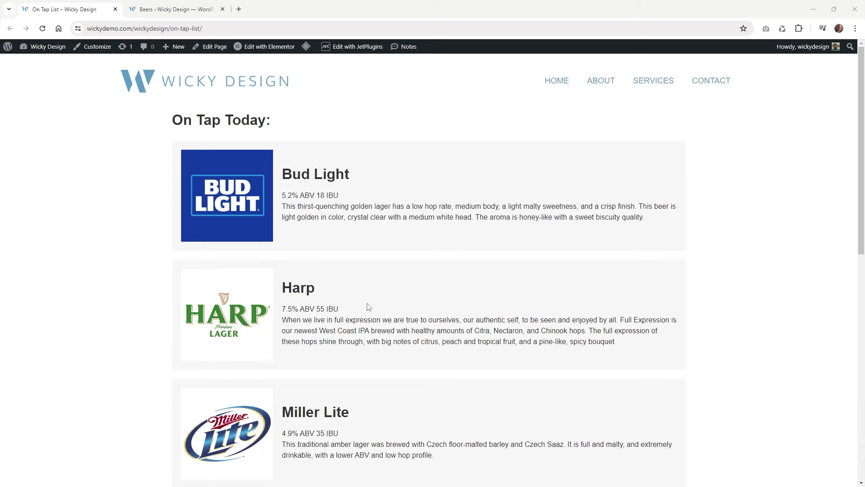
Look through the beers listed on the On Tap Today page
scroll(367, 305, down, 3)
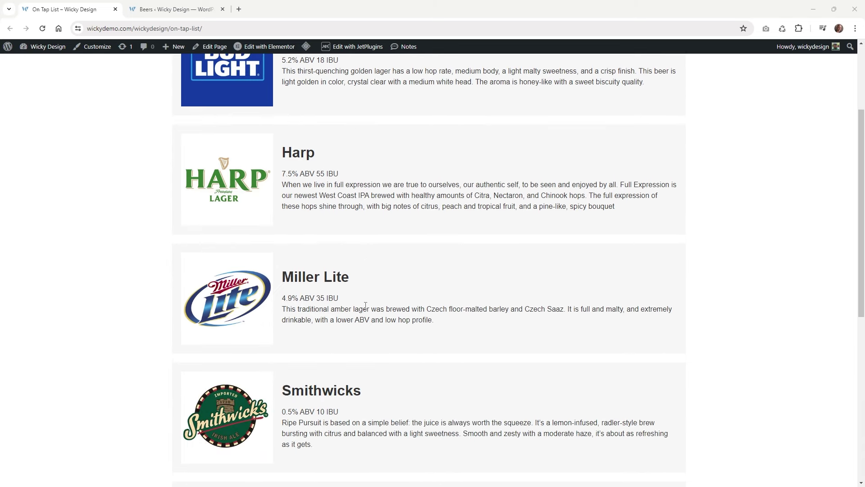
scroll(364, 306, down, 2)
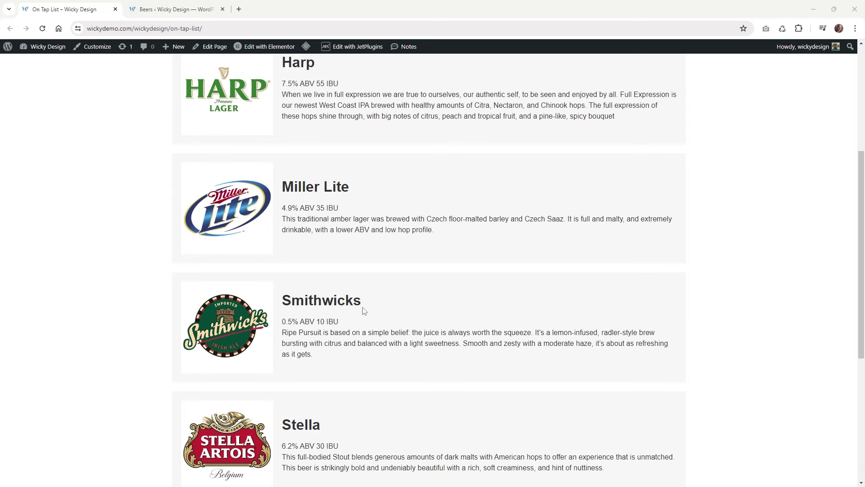
scroll(359, 315, down, 4)
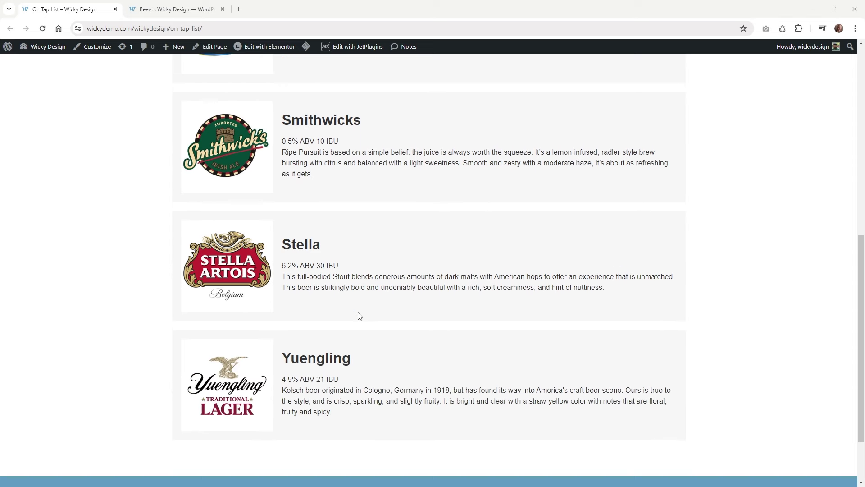
scroll(359, 315, up, 3)
scroll(360, 315, up, 3)
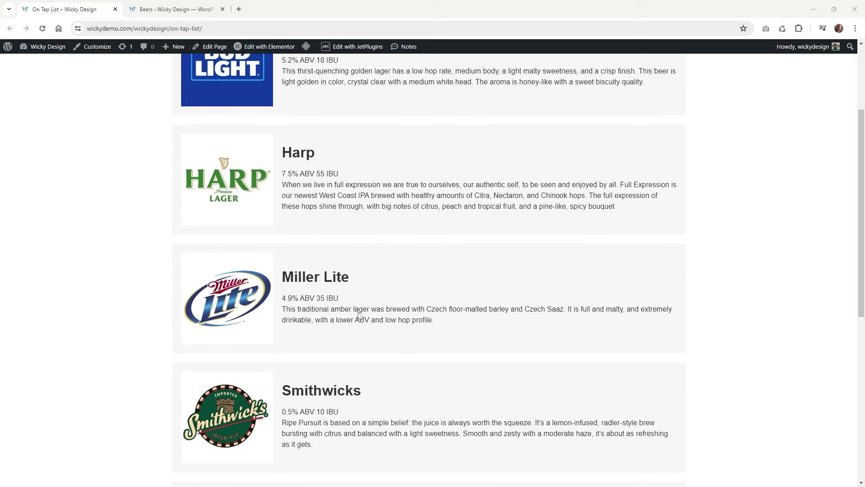
In the WordPress Beers list, quick-edit Bud Light to set On Tap to No and save the change
click(170, 9)
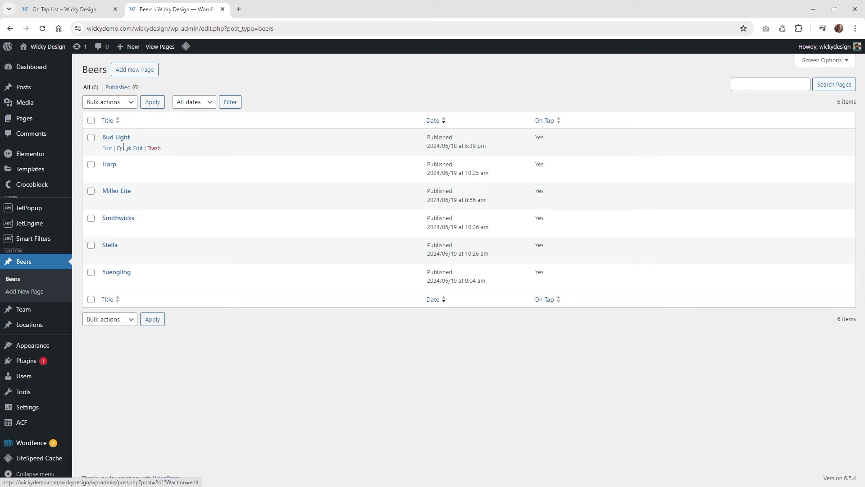
click(123, 148)
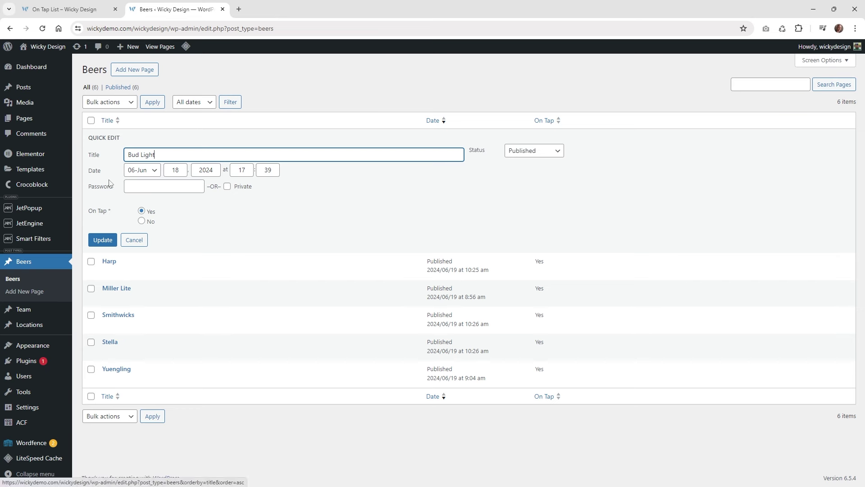
click(141, 221)
click(104, 240)
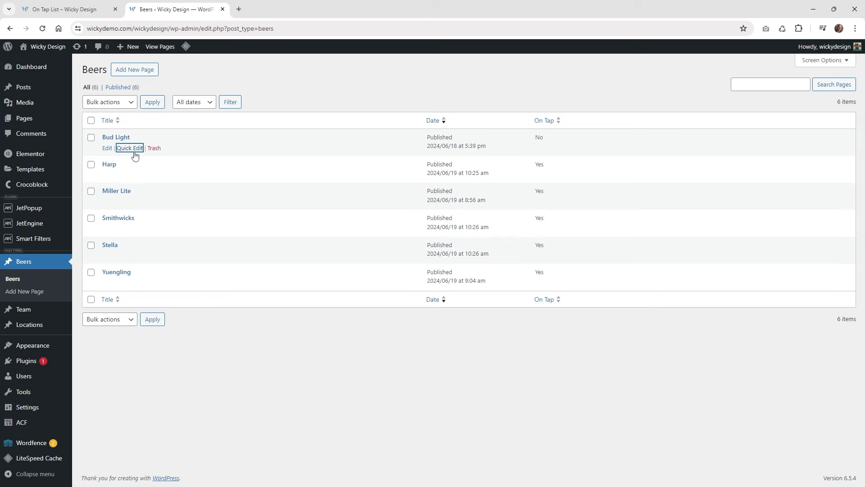
Reload the public On Tap List page and check which beers it lists
click(64, 9)
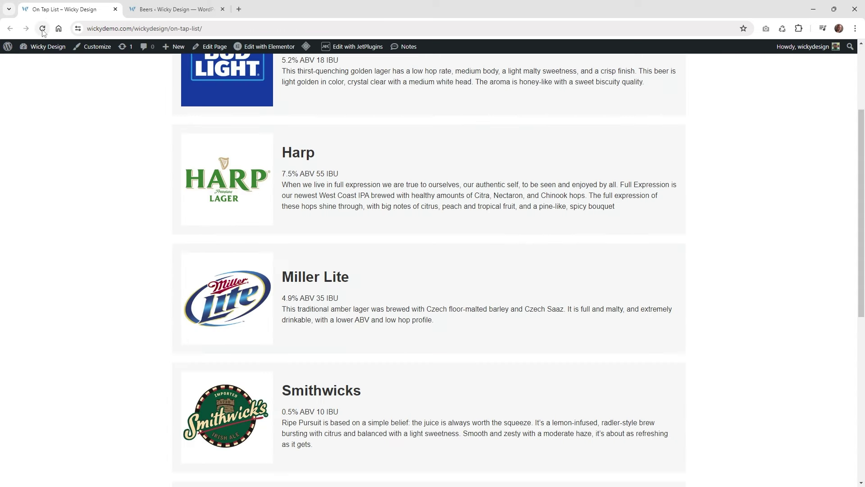
click(42, 30)
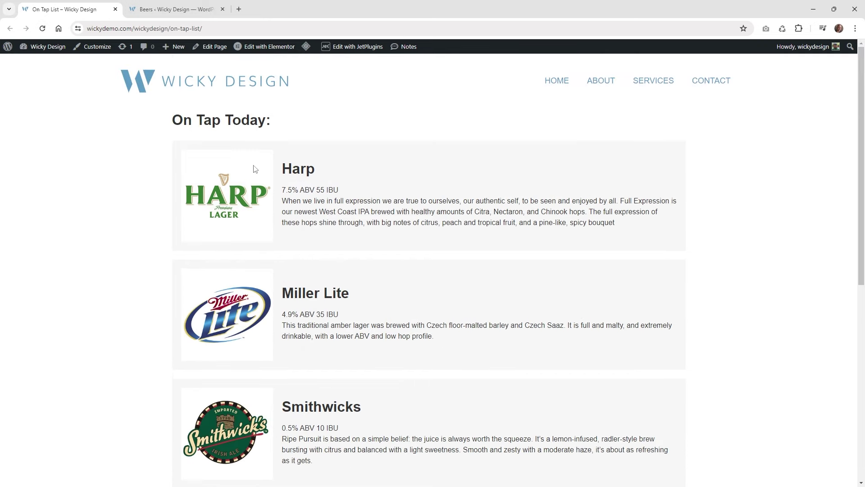
click(164, 9)
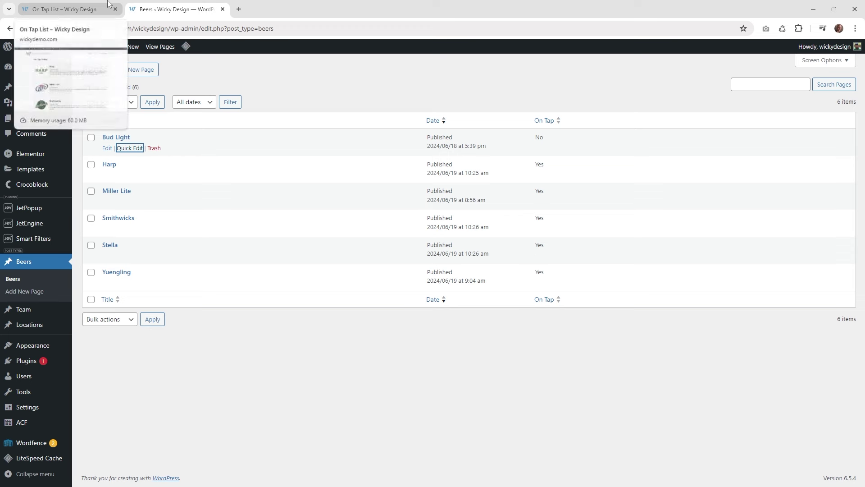
mouse_move(36, 223)
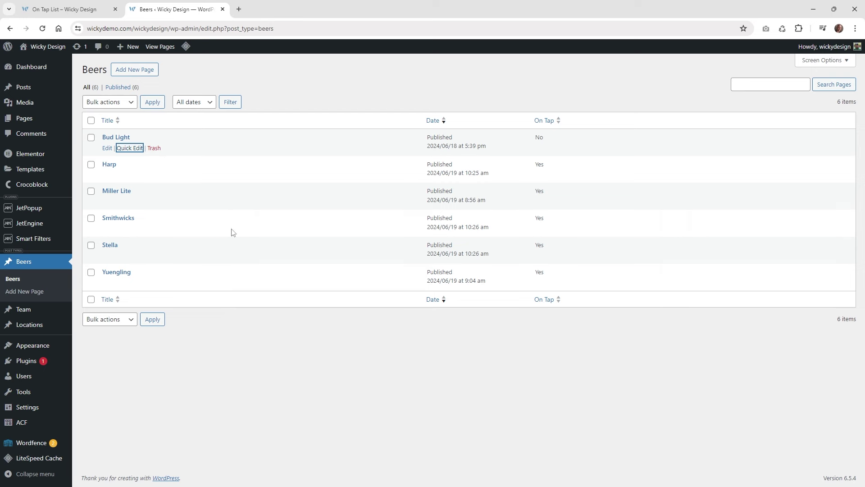
click(83, 5)
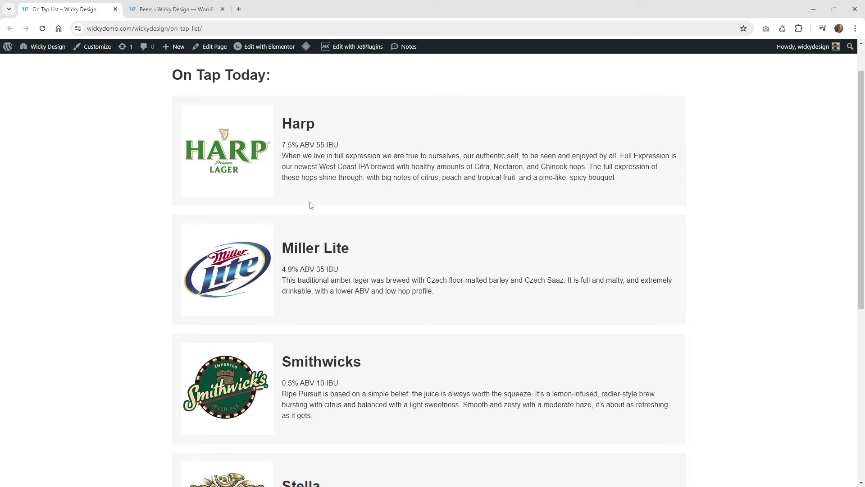
scroll(310, 209, down, 2)
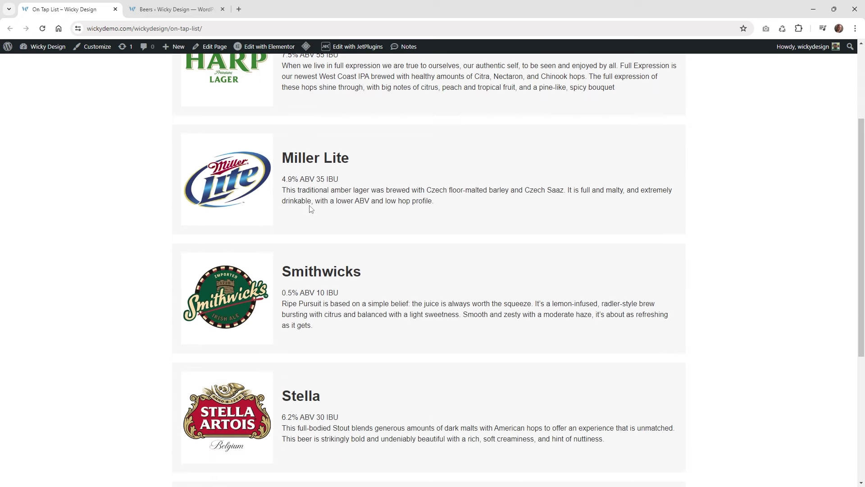
Open the Beers custom post type for editing in JetEngine's post types
key(ctrl+Tab)
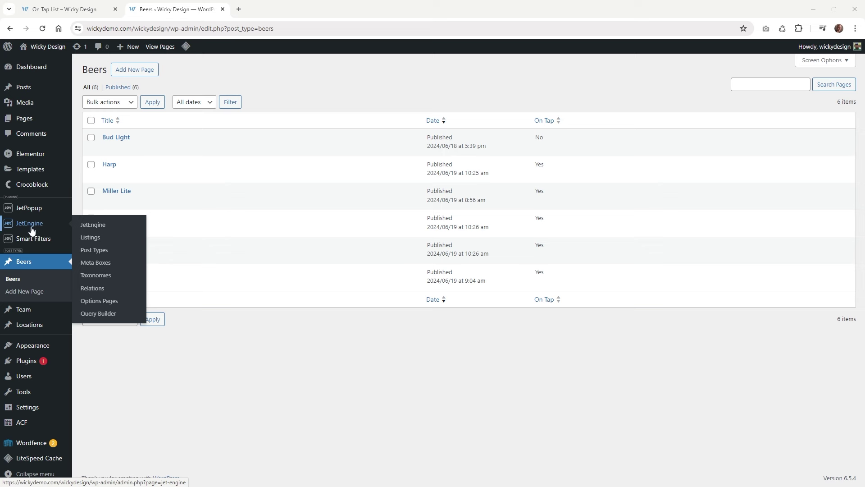
click(105, 252)
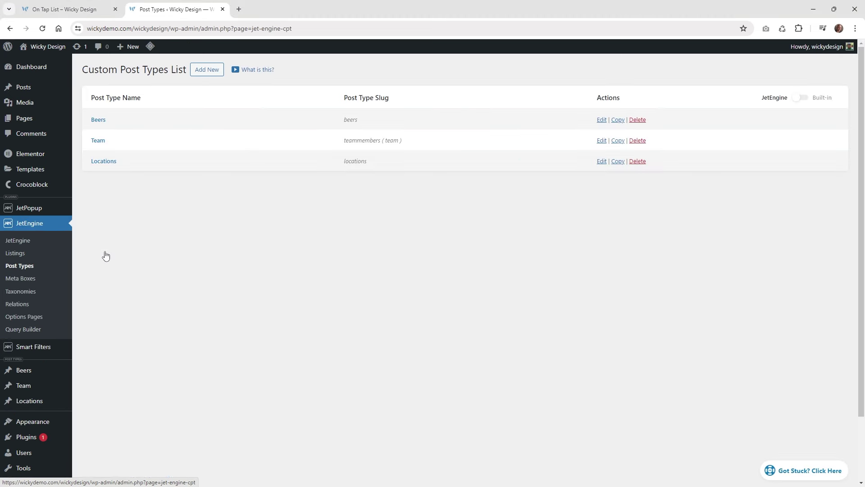
click(95, 123)
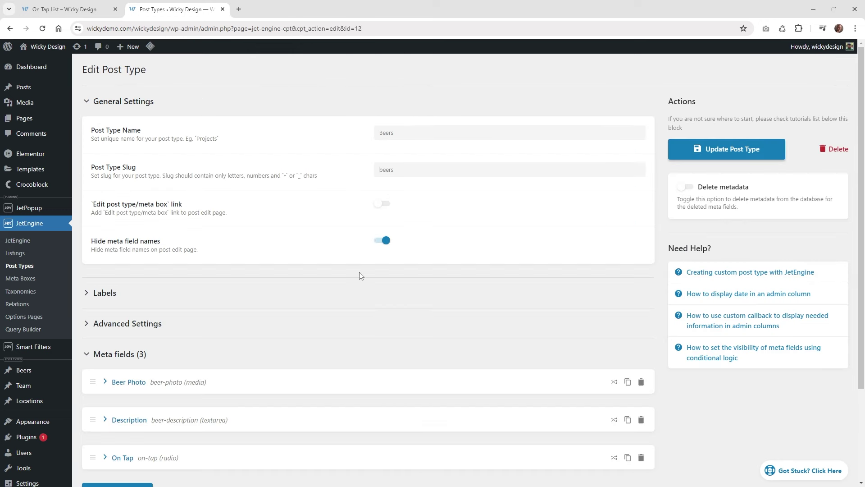
Examine the Beers post type's name, slug and label settings
click(128, 132)
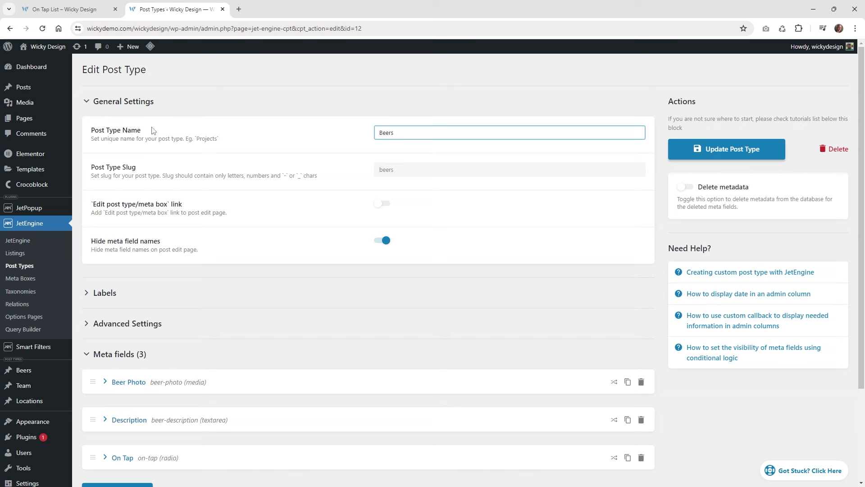
drag(396, 132, 361, 137)
click(394, 169)
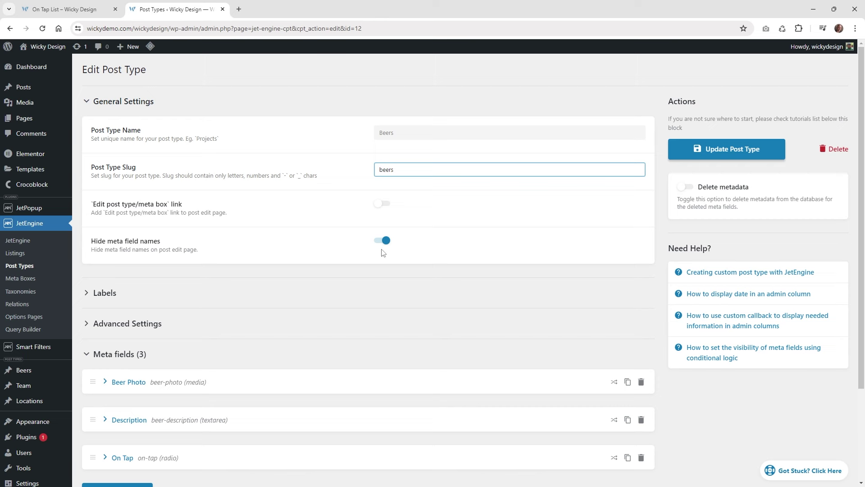
click(120, 294)
scroll(189, 305, down, 8)
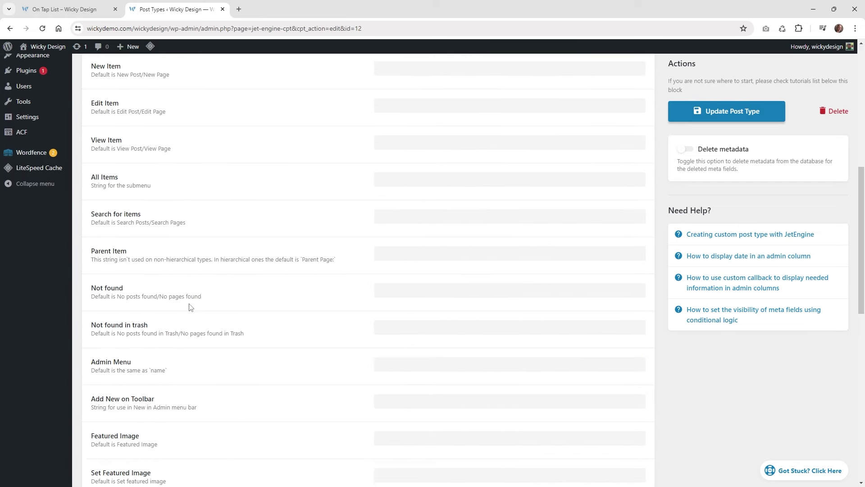
scroll(191, 306, up, 5)
click(94, 162)
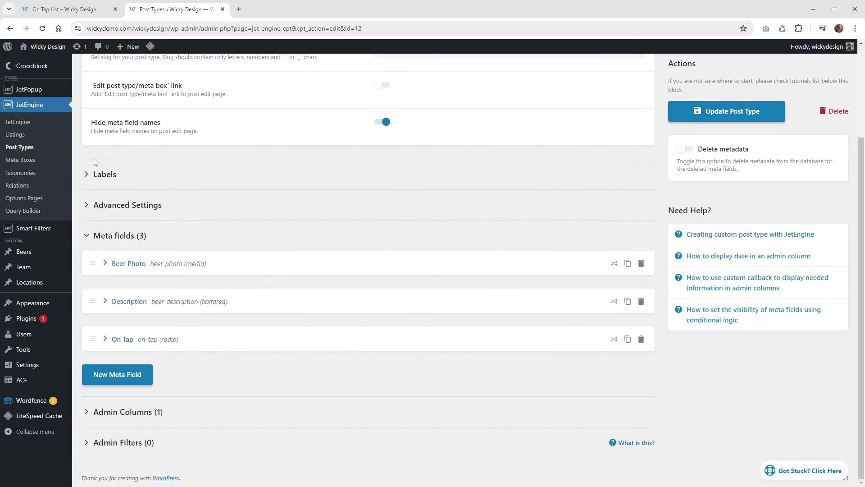
Open the Beers post type's advanced settings and examine the Publicly Queryable option and its description
click(137, 211)
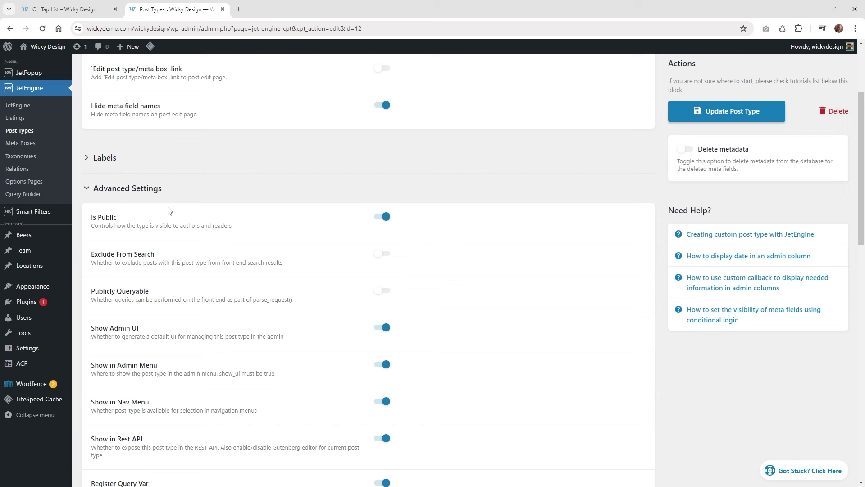
scroll(230, 212, down, 1)
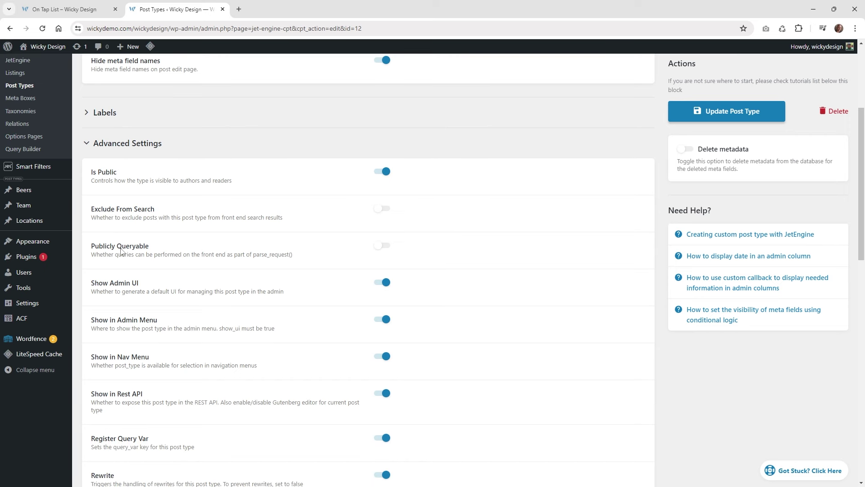
drag(149, 252, 91, 251)
drag(201, 253, 203, 251)
drag(305, 263, 92, 256)
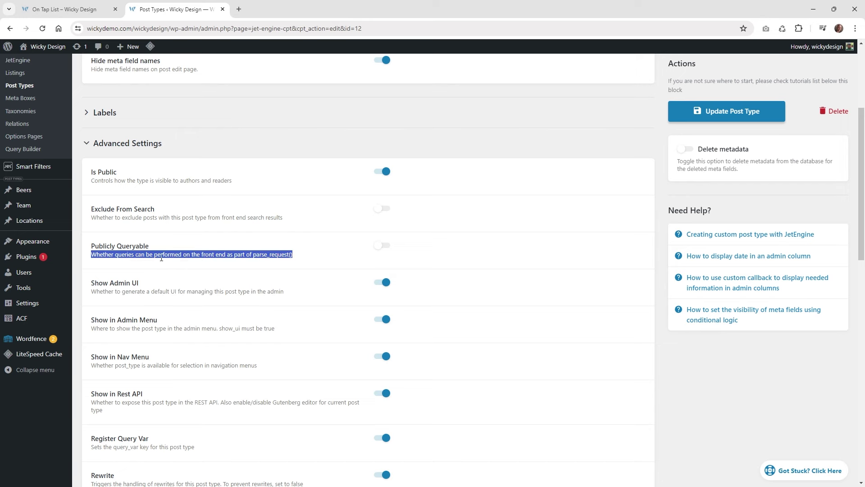
click(67, 9)
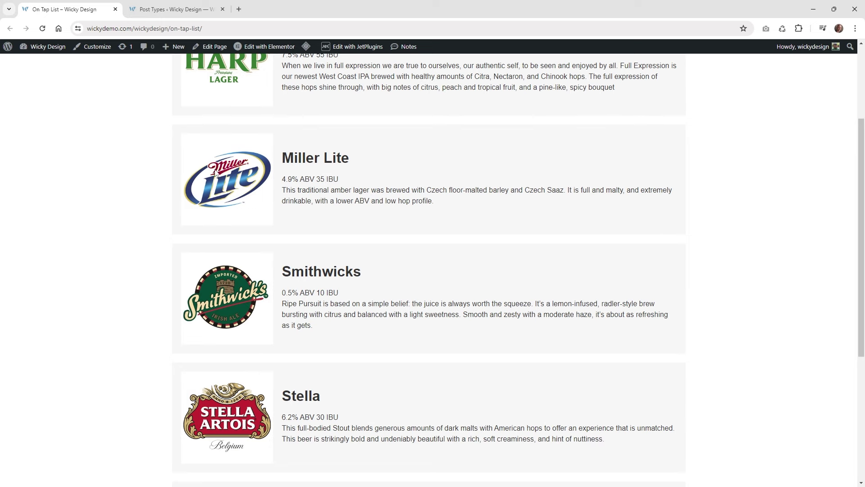
click(146, 6)
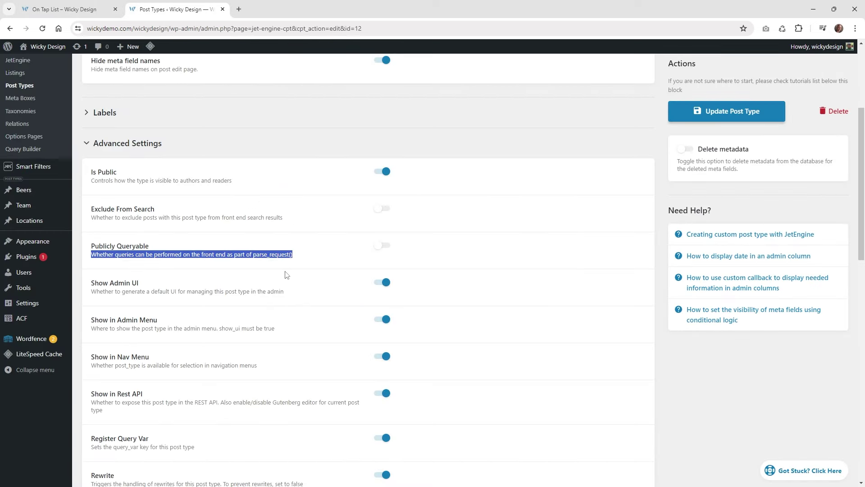
Examine the advanced settings from Show Admin UI through Rewrite Slug and Capability Type
scroll(277, 271, down, 1)
scroll(277, 271, down, 1)
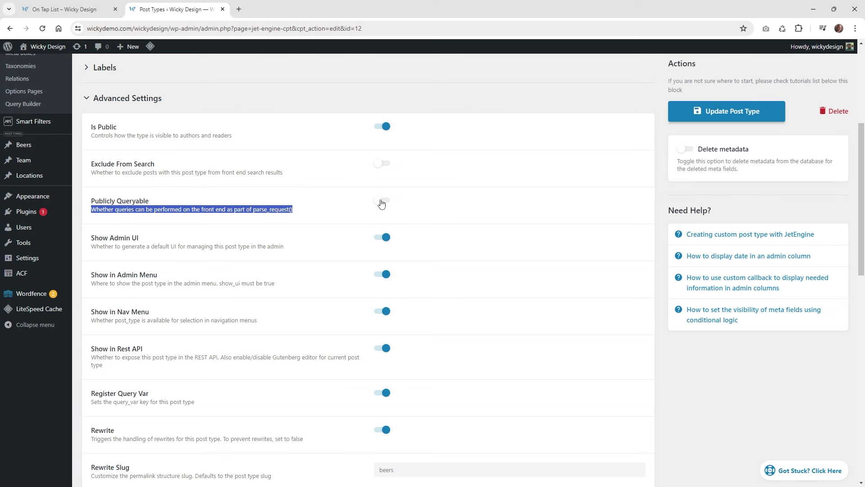
scroll(351, 238, down, 1)
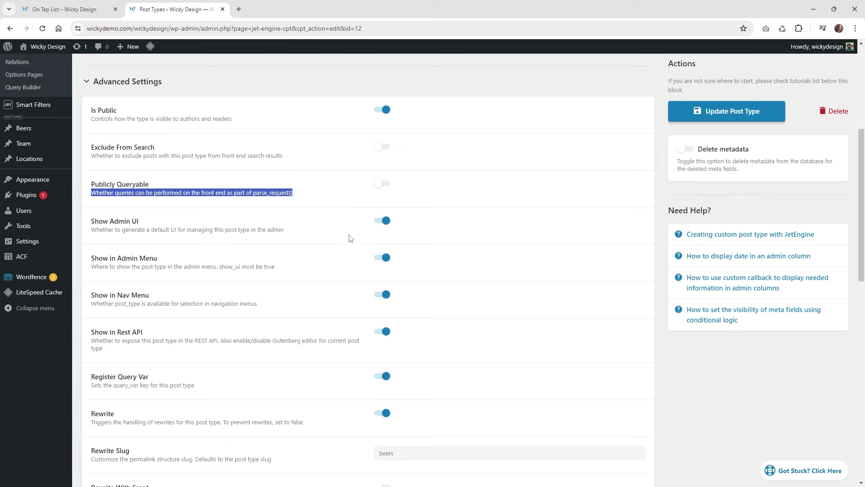
scroll(351, 238, down, 1)
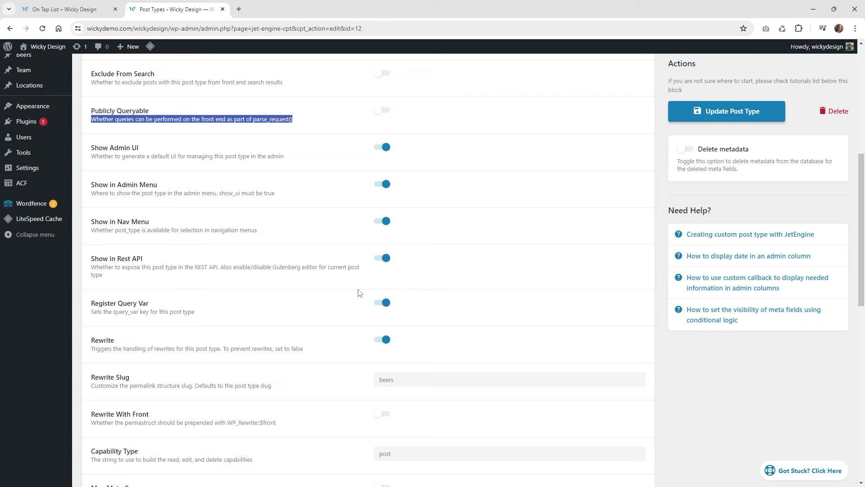
scroll(359, 292, down, 1)
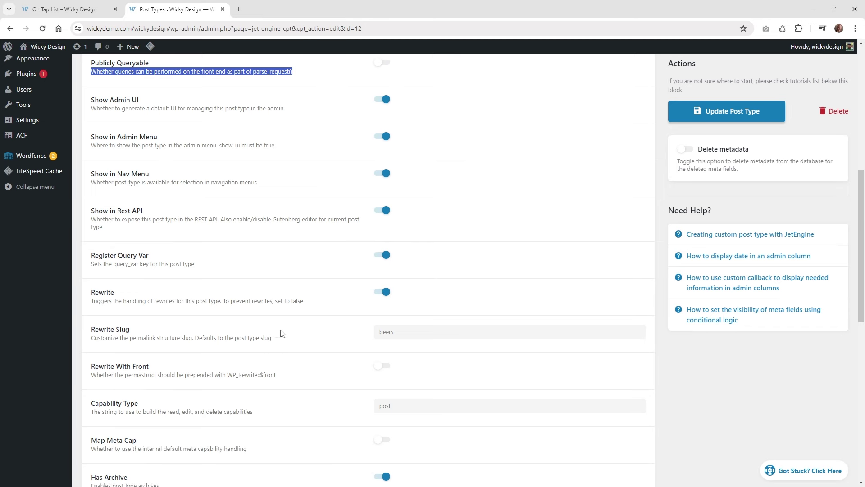
scroll(282, 334, down, 2)
click(412, 245)
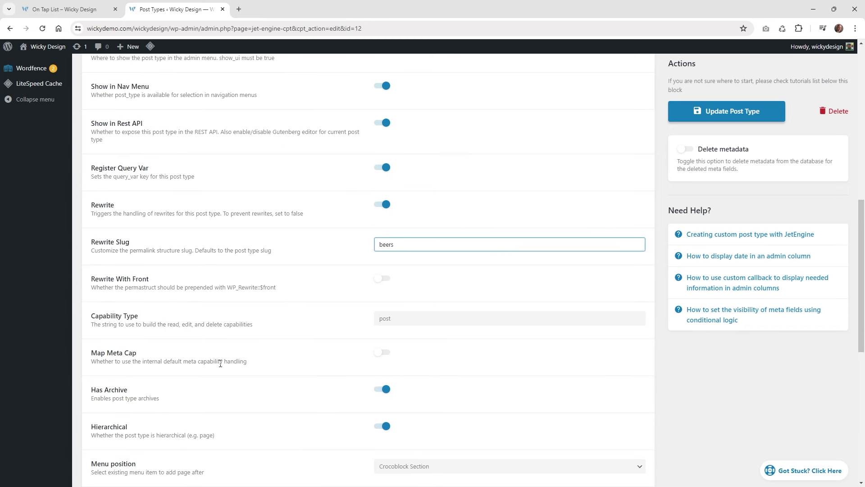
click(424, 317)
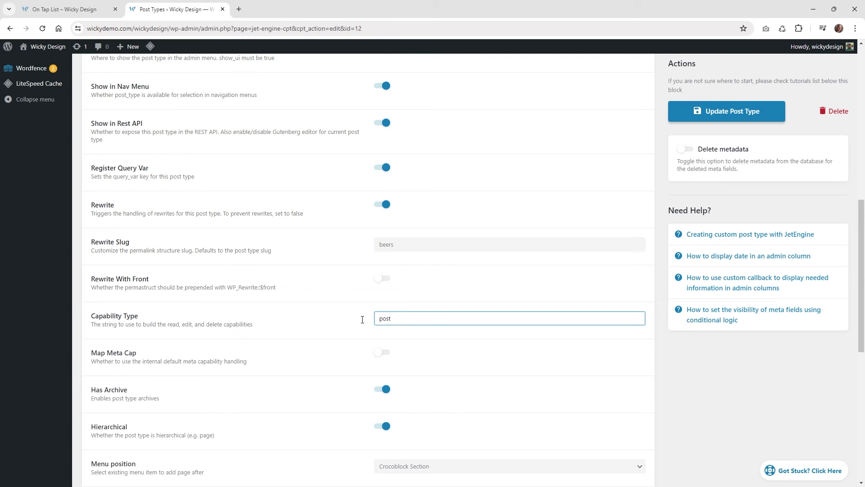
Examine the Has Archive, Hierarchical and available Supports options, as well as the list of meta fields
scroll(345, 319, down, 3)
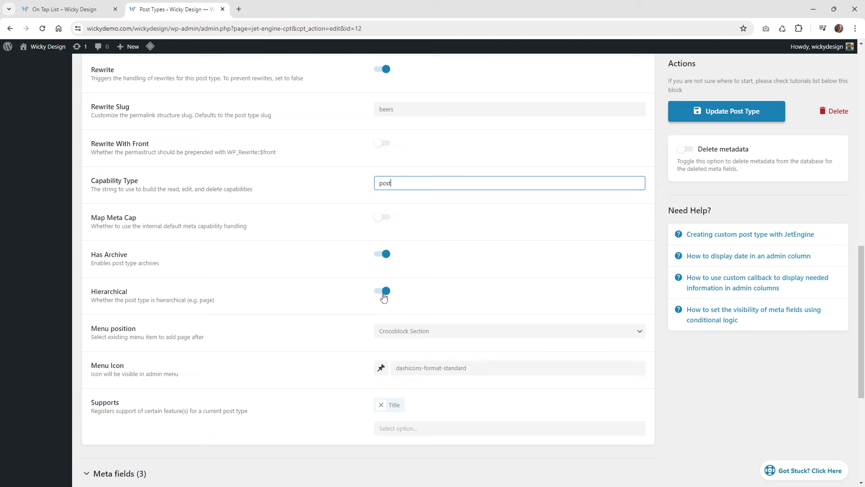
scroll(330, 307, down, 2)
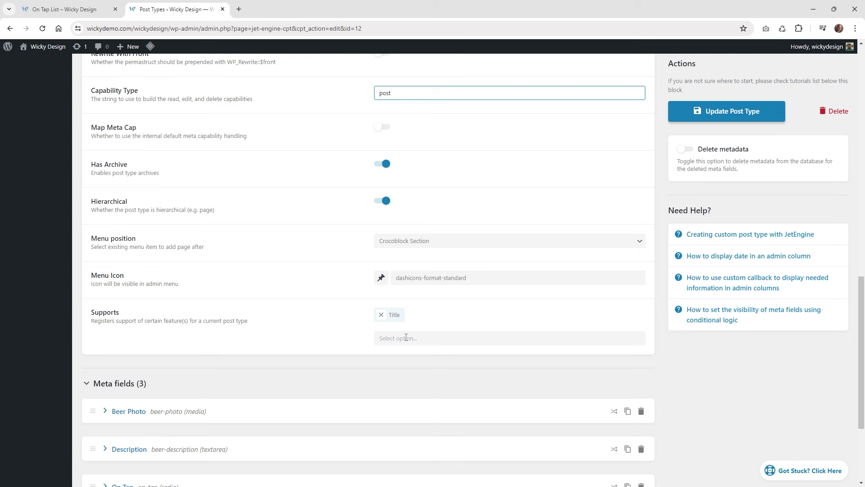
click(405, 338)
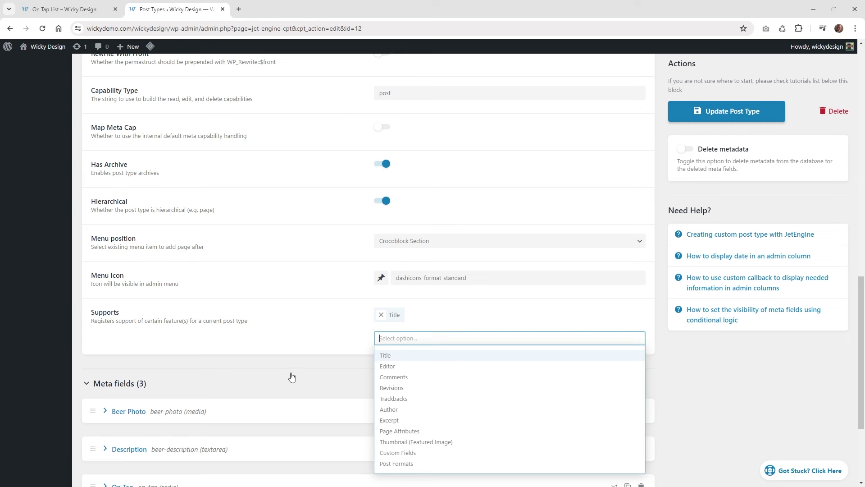
click(310, 370)
scroll(137, 272, down, 3)
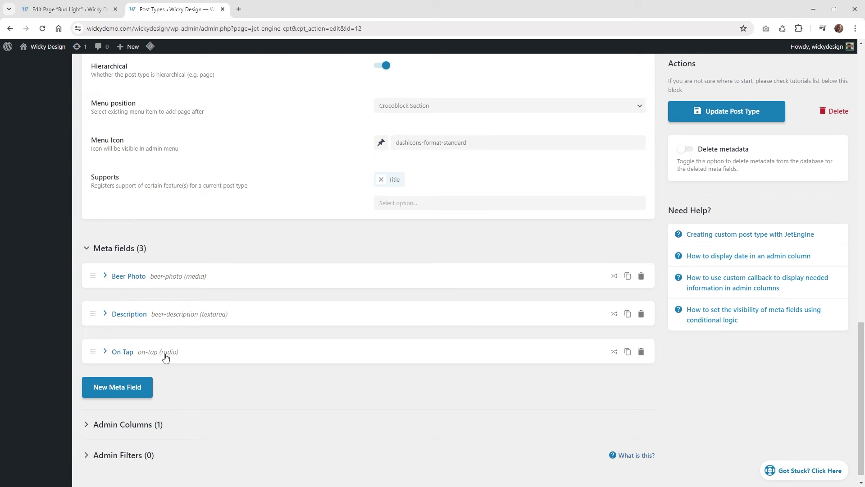
Switch to the Bud Light edit page and examine its Beer Photo, Description and On Tap fields
click(86, 3)
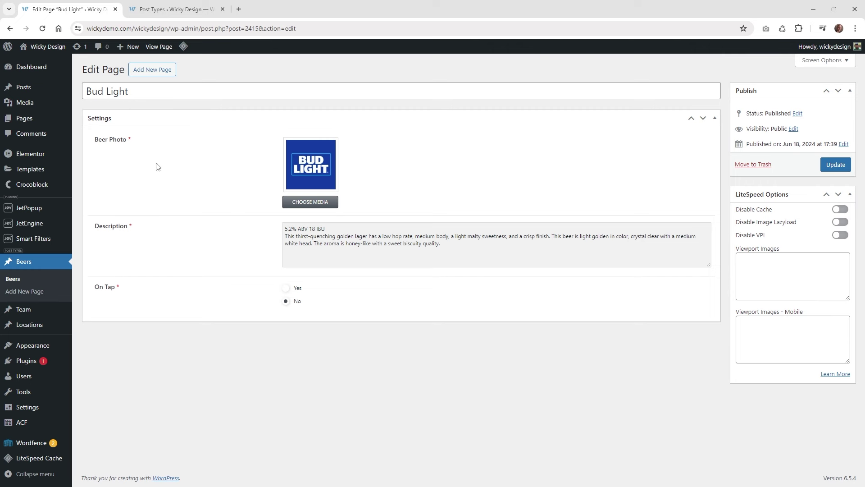
mouse_move(283, 166)
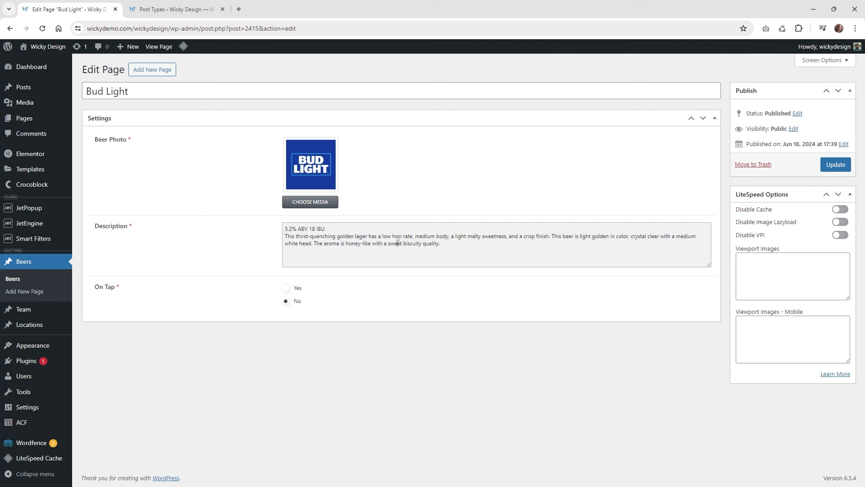
drag(441, 244, 422, 244)
drag(348, 235, 263, 225)
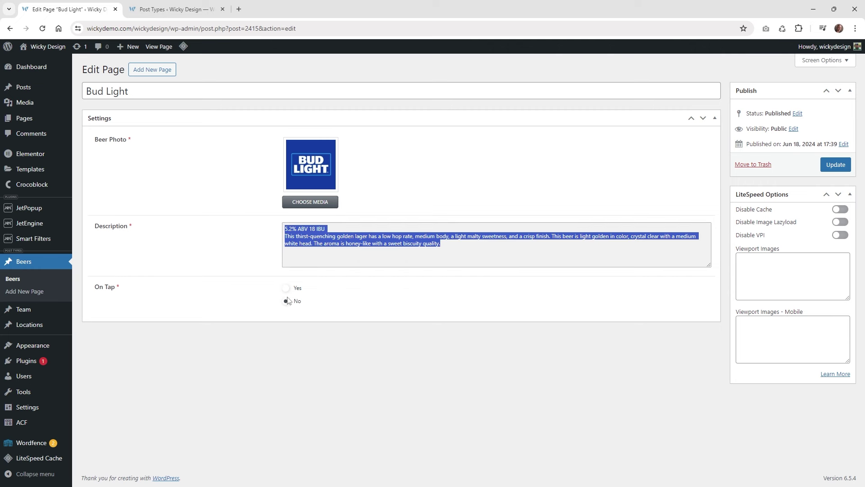
click(124, 136)
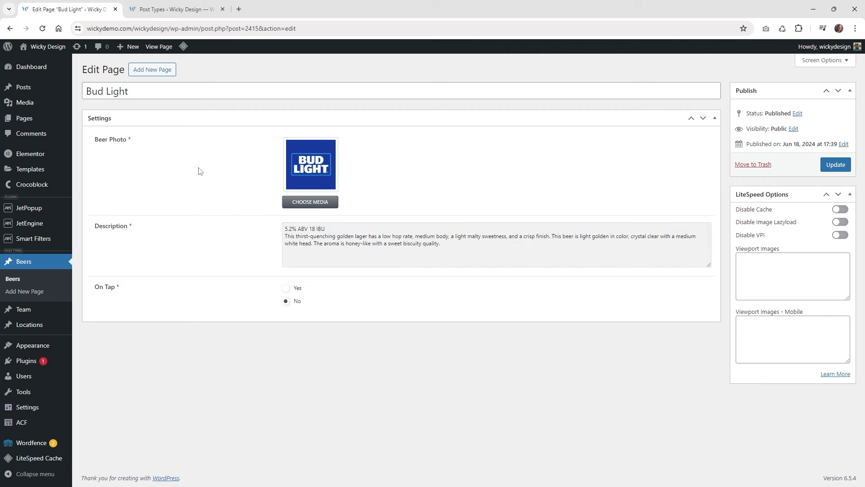
Return to the Beers post type settings, expand the Beer Photo meta field and examine its label and Name/ID
click(176, 9)
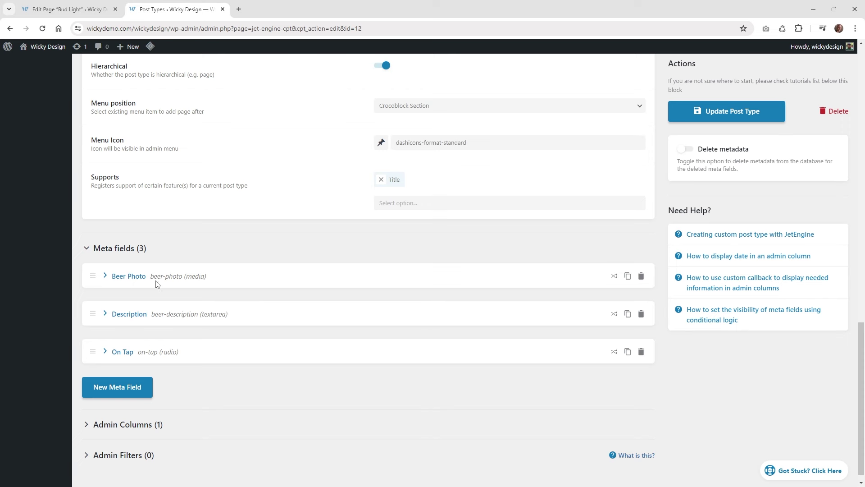
click(108, 277)
scroll(360, 270, down, 3)
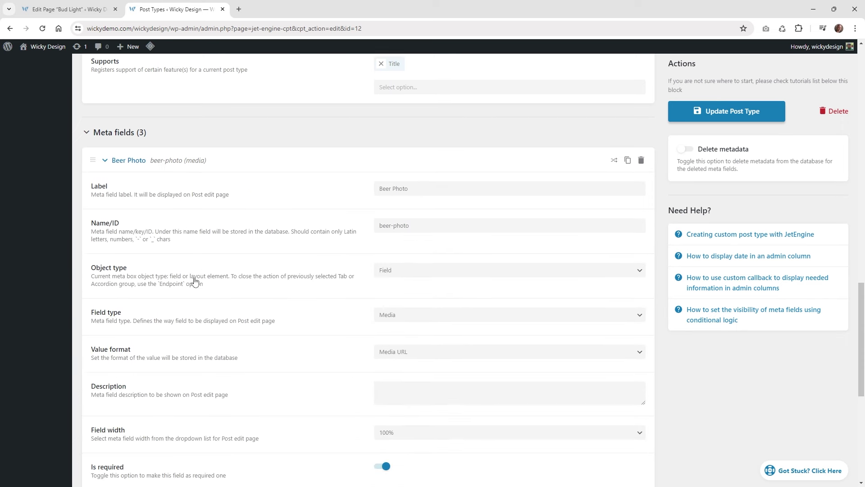
click(413, 170)
key(ctrl+a)
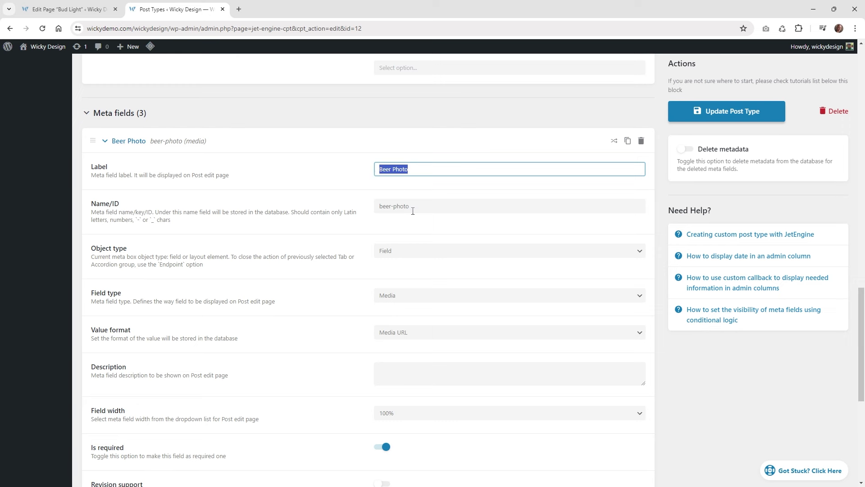
click(400, 207)
scroll(432, 209, down, 2)
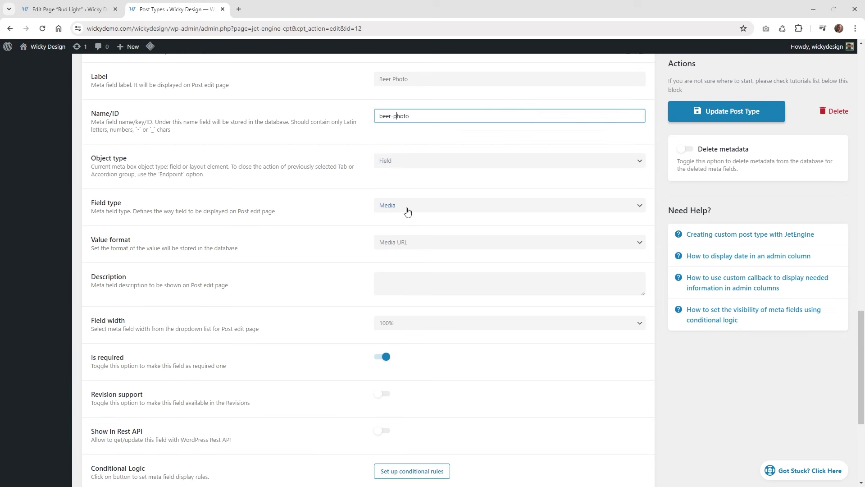
Examine the Beer Photo field's value format choices and its Is required option
click(411, 243)
click(403, 266)
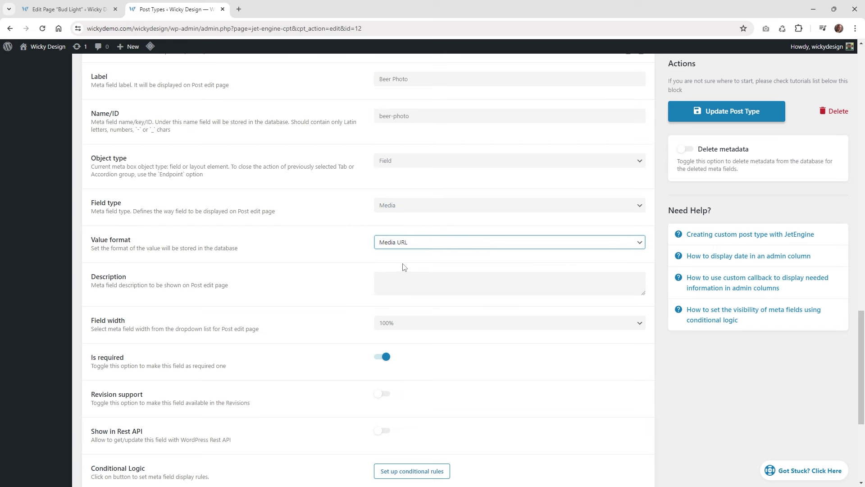
scroll(343, 289, down, 2)
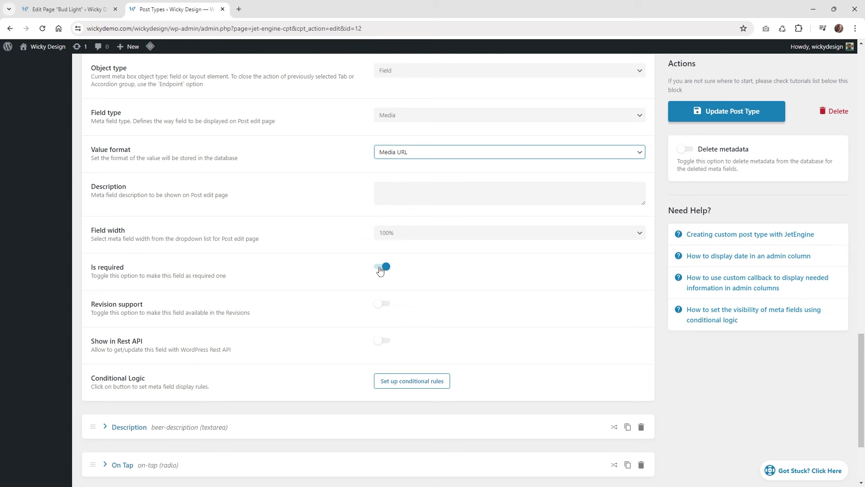
Expand the Description meta field and examine its label and Name/ID
scroll(234, 299, down, 3)
click(115, 302)
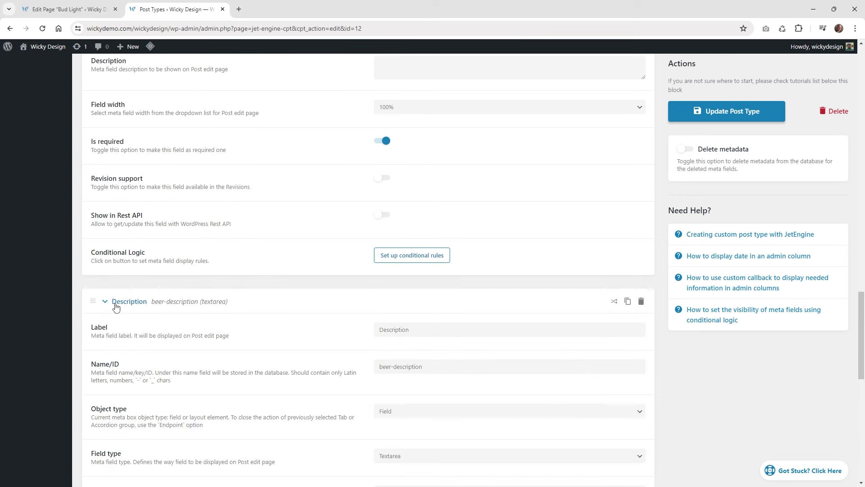
scroll(174, 235, down, 5)
click(403, 104)
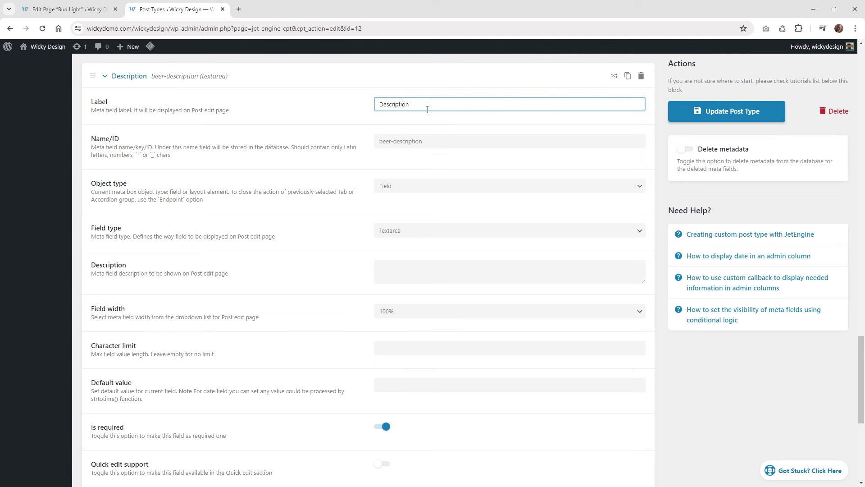
drag(427, 109, 359, 110)
click(407, 141)
drag(428, 143, 369, 142)
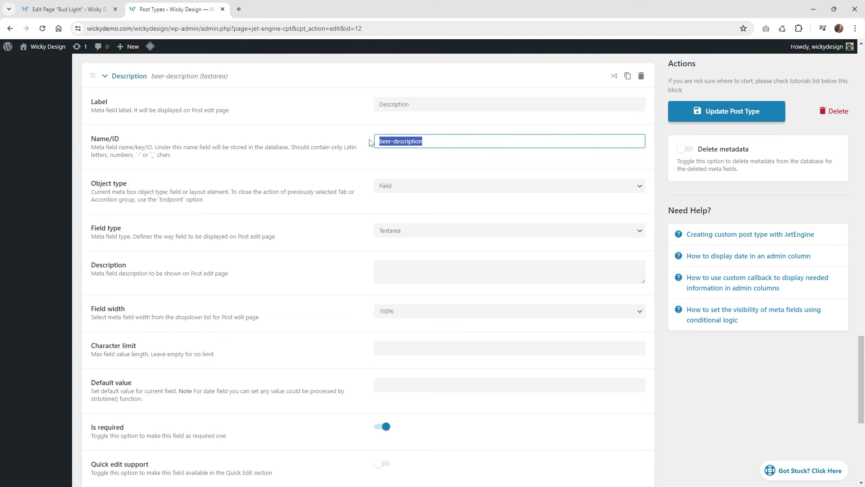
Examine the Description field's object types, the Textarea and WYSIWYG field types, and the Is required option
click(398, 186)
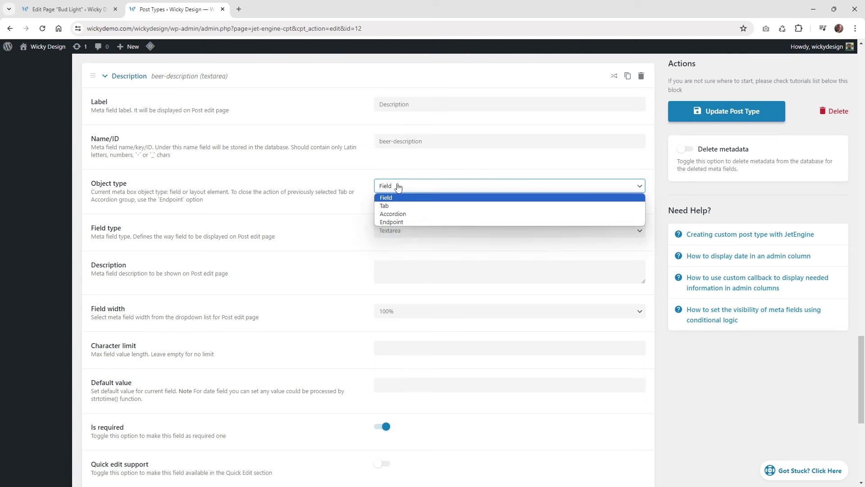
click(396, 198)
click(400, 234)
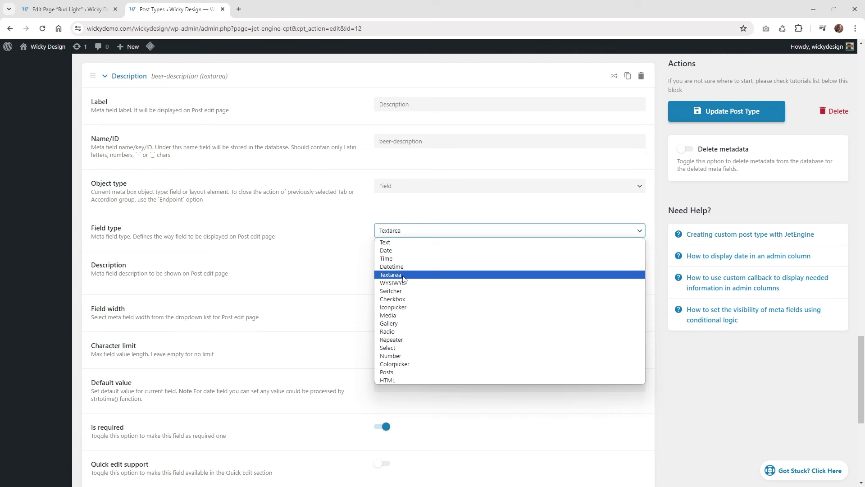
click(361, 244)
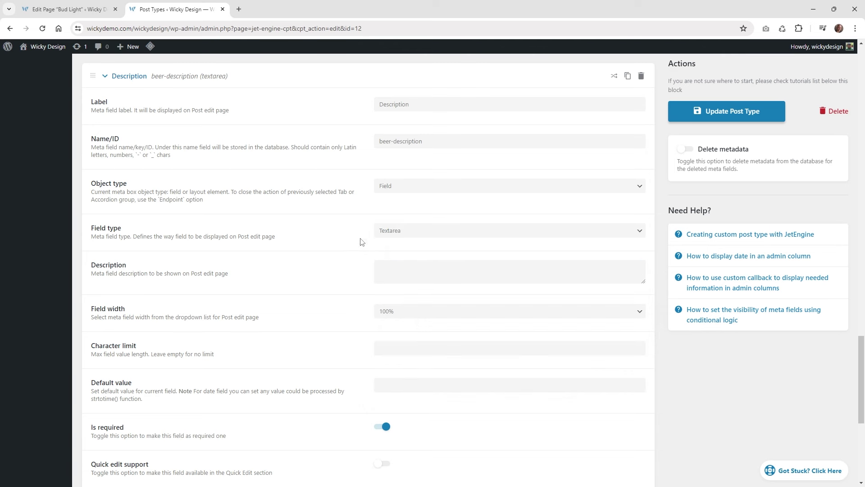
click(401, 233)
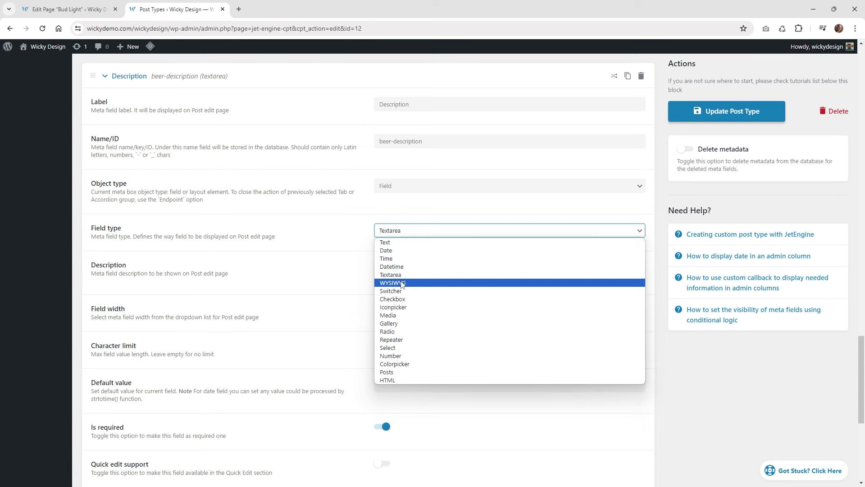
click(347, 248)
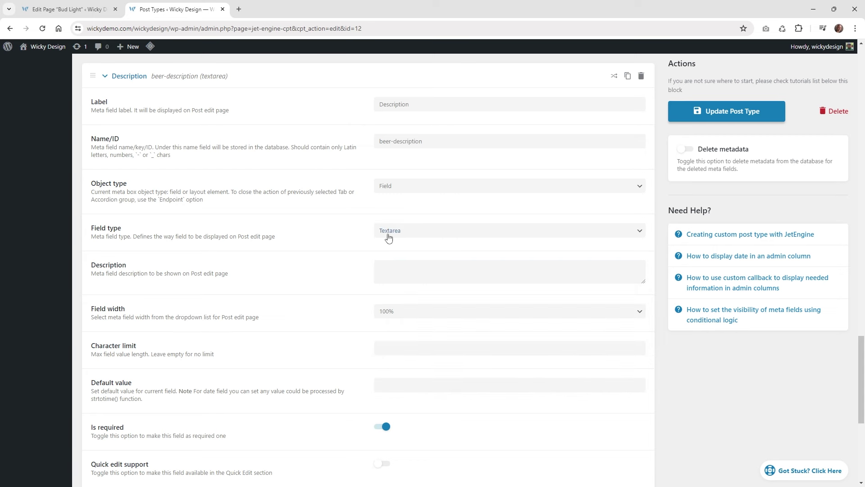
scroll(358, 255, down, 3)
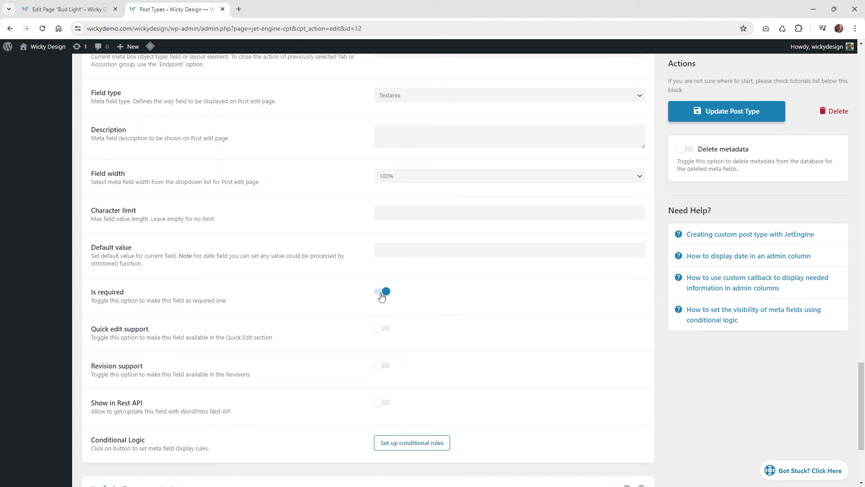
Expand the On Tap meta field and examine its label, Name/ID and available field types
scroll(338, 272, down, 3)
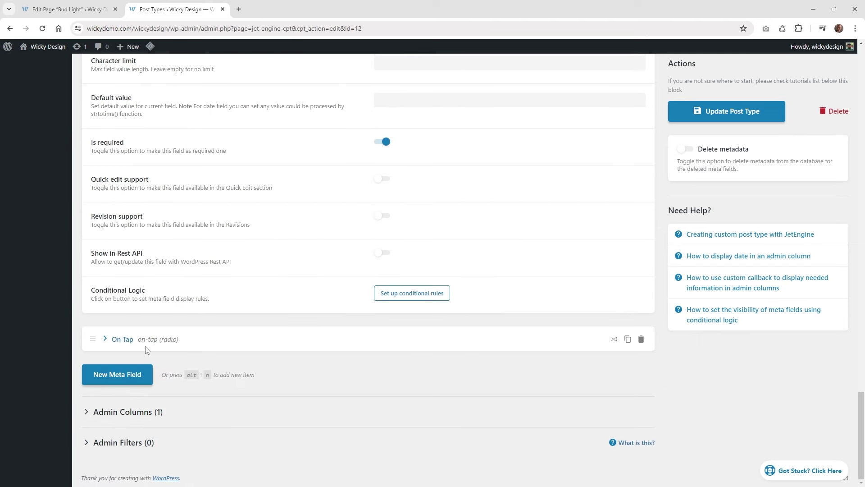
click(121, 341)
scroll(218, 315, down, 3)
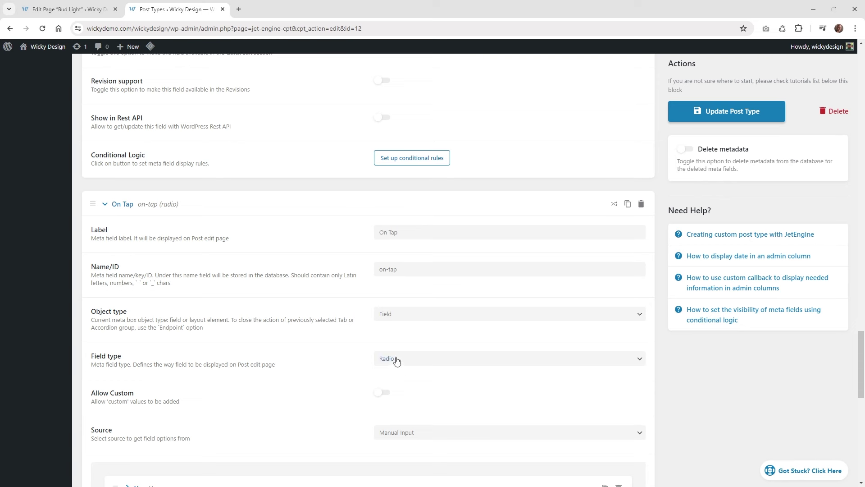
drag(453, 232, 358, 237)
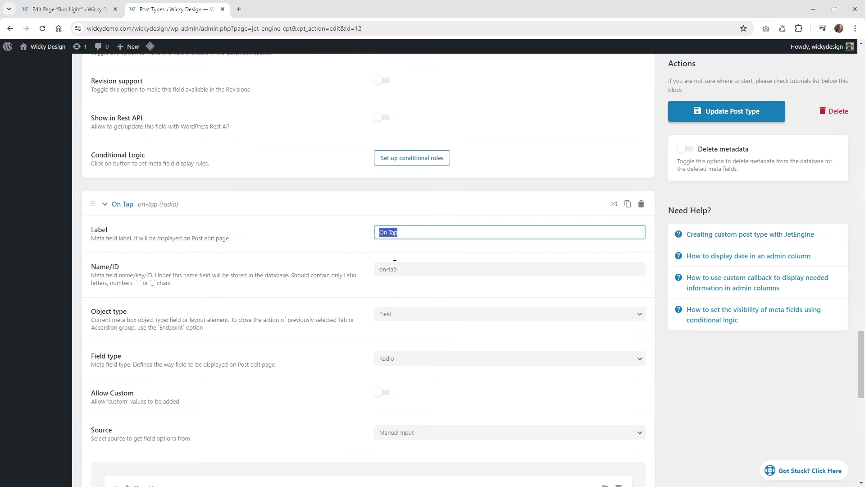
drag(403, 269, 359, 272)
scroll(359, 272, down, 3)
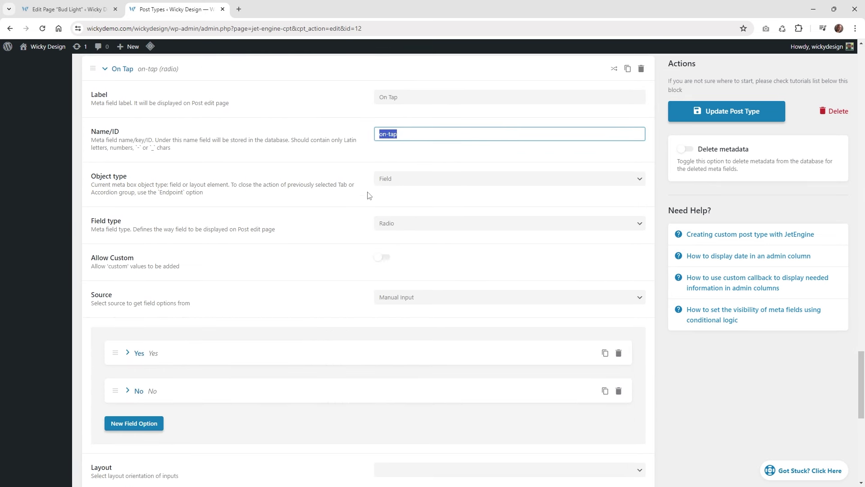
click(397, 225)
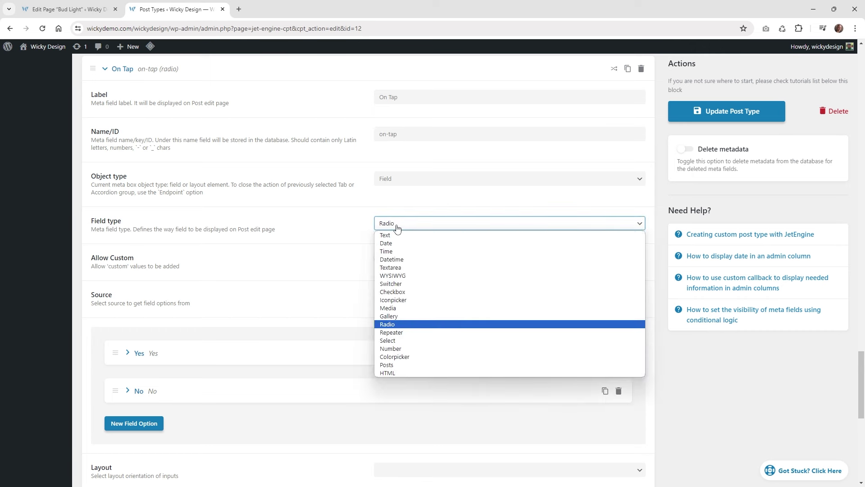
click(367, 273)
Expand the Yes and No options of the On Tap field and examine their option values and labels
scroll(334, 278, down, 1)
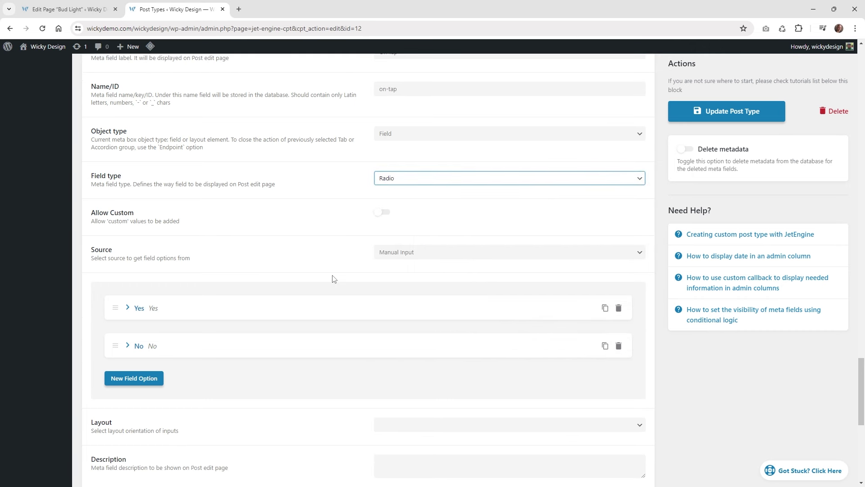
click(128, 308)
scroll(210, 297, down, 1)
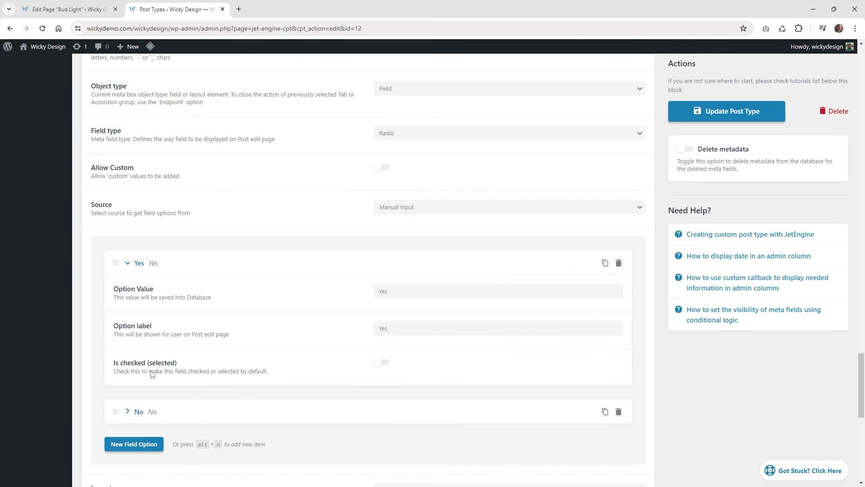
click(127, 411)
scroll(171, 361, down, 5)
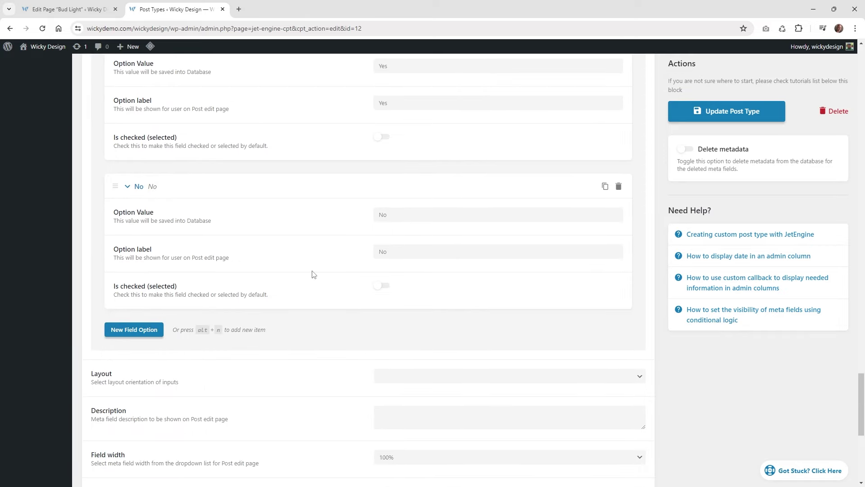
scroll(313, 274, up, 1)
click(398, 109)
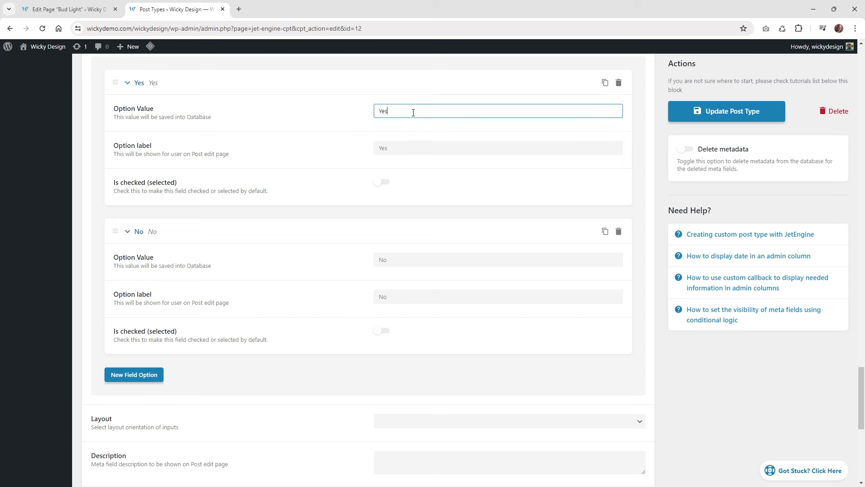
click(384, 153)
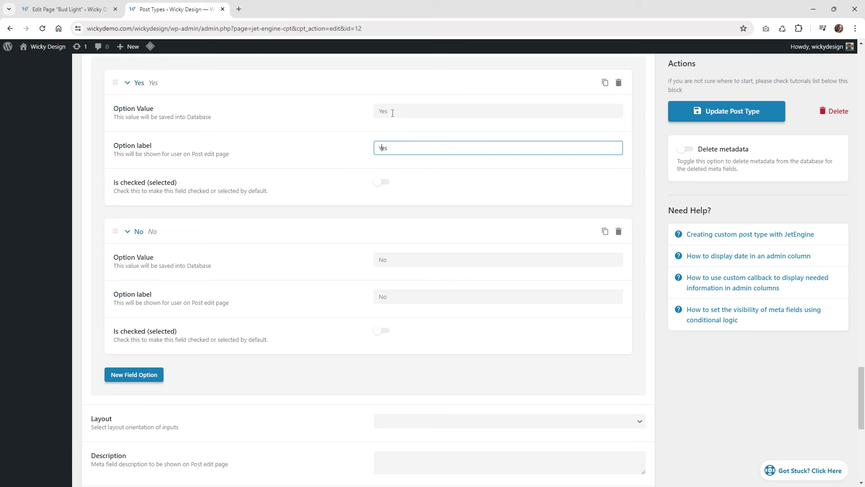
click(396, 260)
click(387, 296)
Examine the rest of the On Tap field's settings, from Layout through Is required and Quick edit support
scroll(311, 327, down, 3)
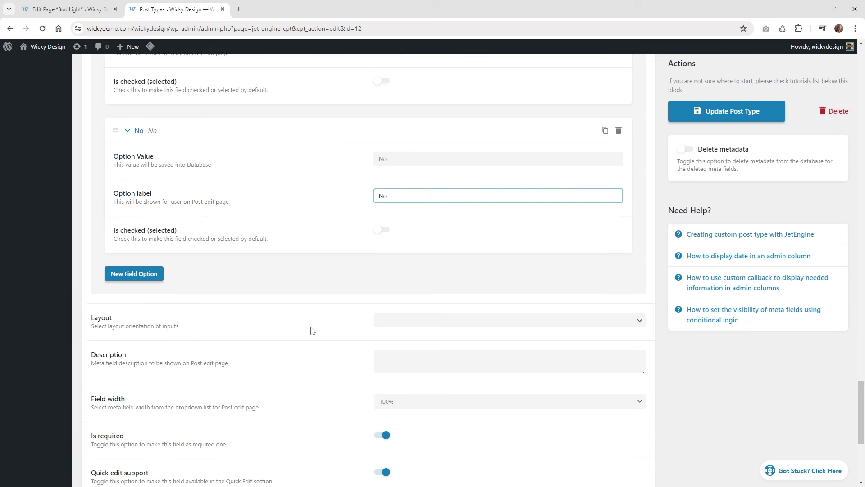
scroll(293, 313, down, 1)
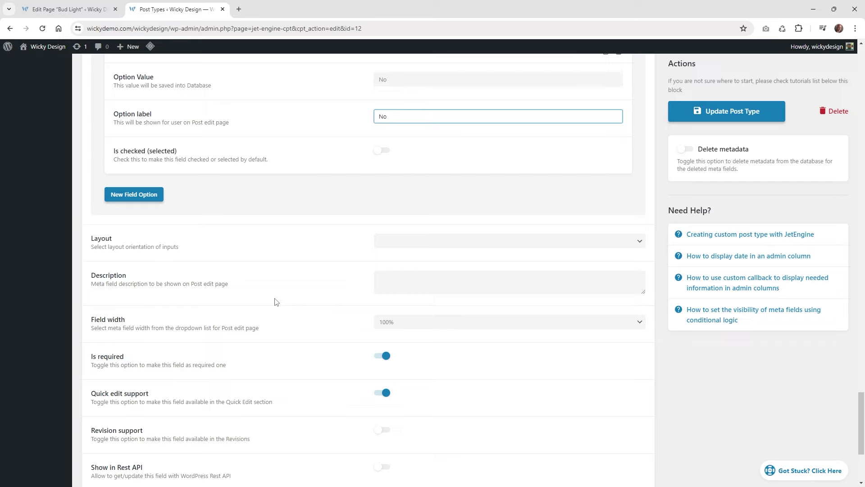
scroll(275, 303, up, 3)
scroll(277, 270, up, 3)
scroll(246, 170, up, 3)
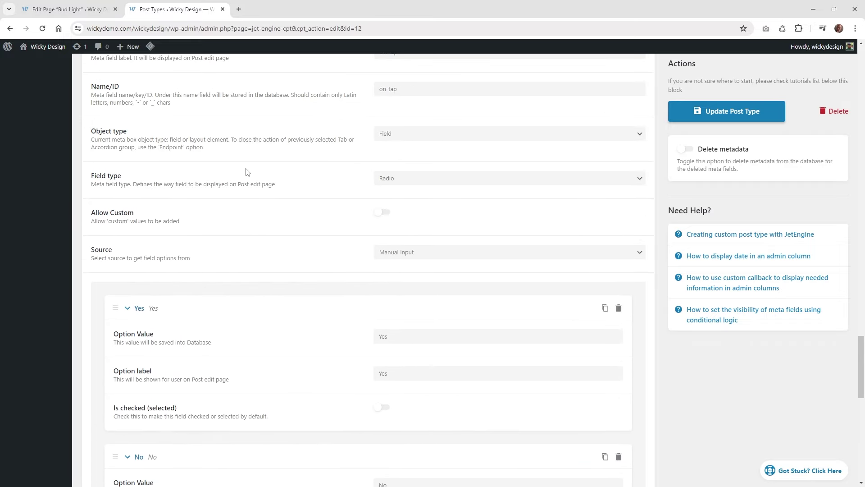
scroll(243, 169, up, 3)
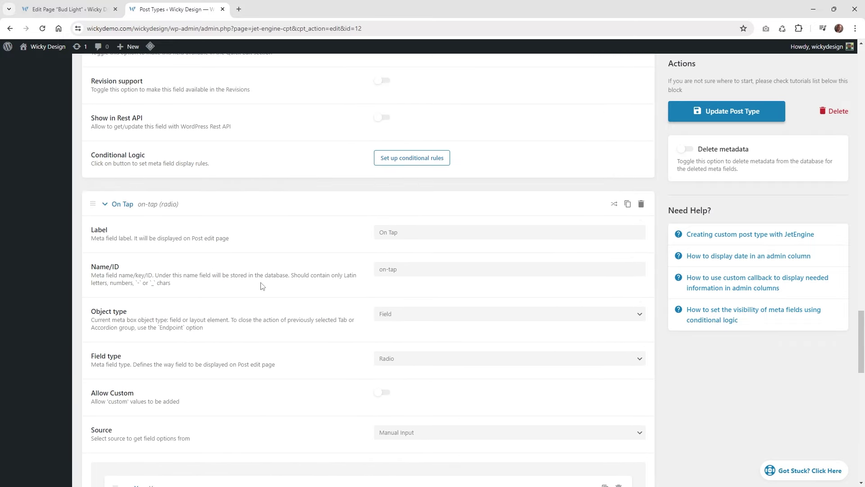
scroll(305, 289, down, 3)
scroll(306, 289, down, 9)
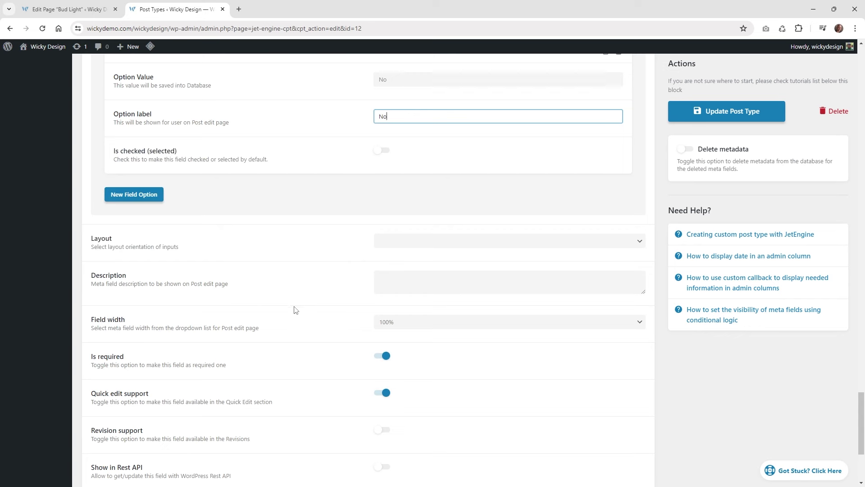
scroll(294, 307, down, 1)
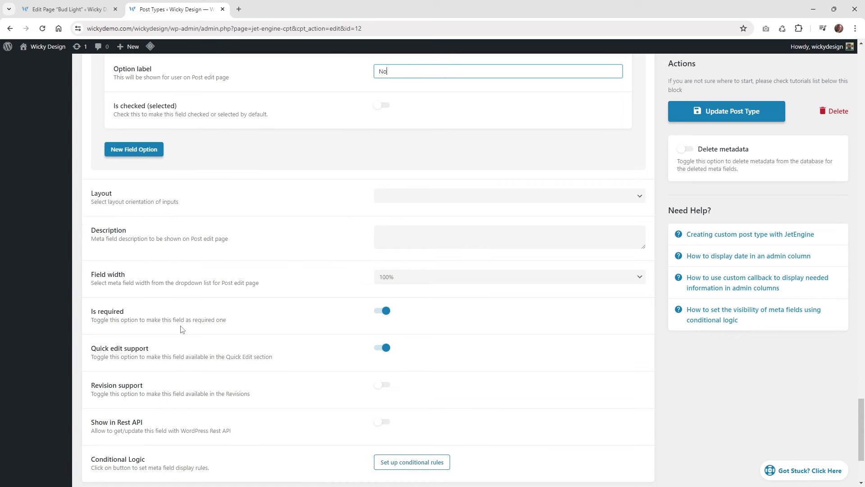
Examine the On Tap options in Bud Light's Quick Edit form in the Beers list, and close the form without saving
scroll(180, 325, down, 1)
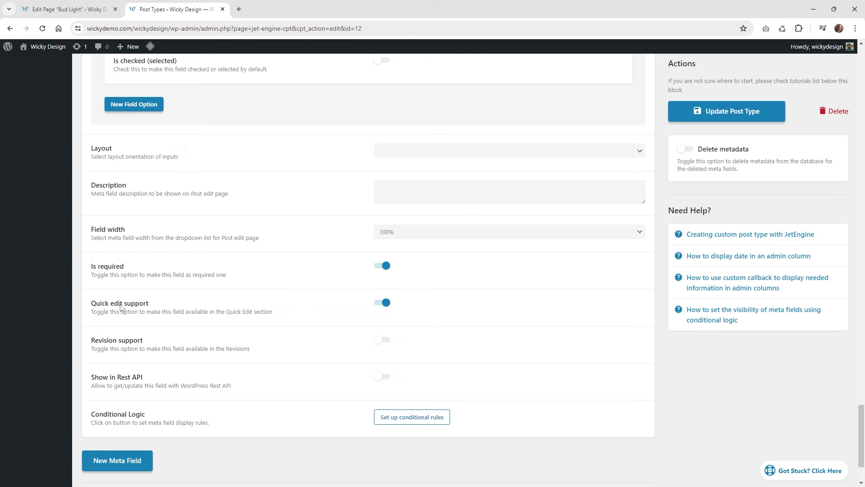
click(86, 7)
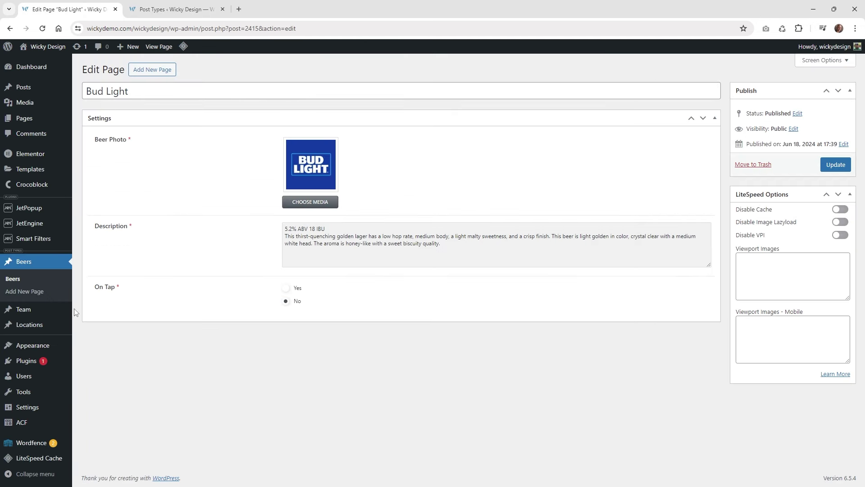
click(27, 266)
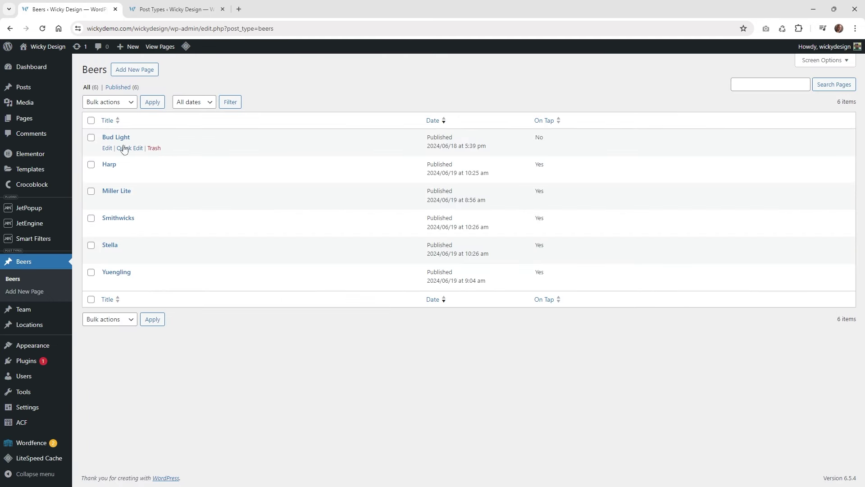
click(130, 148)
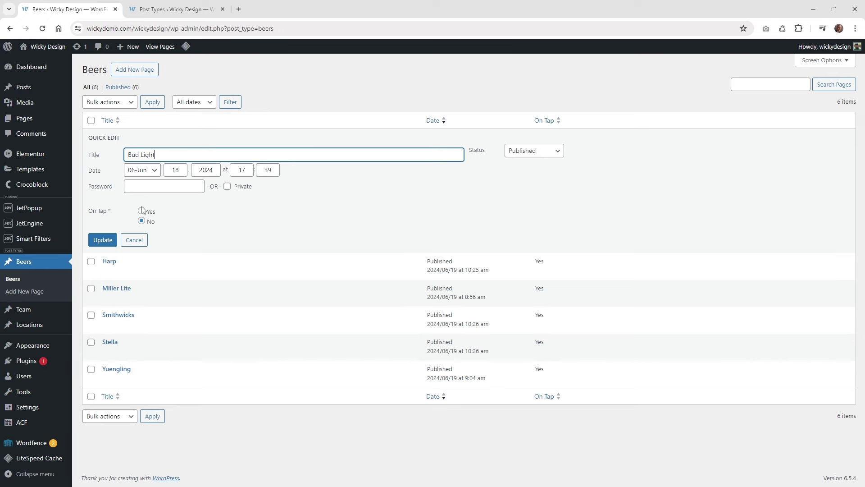
click(134, 240)
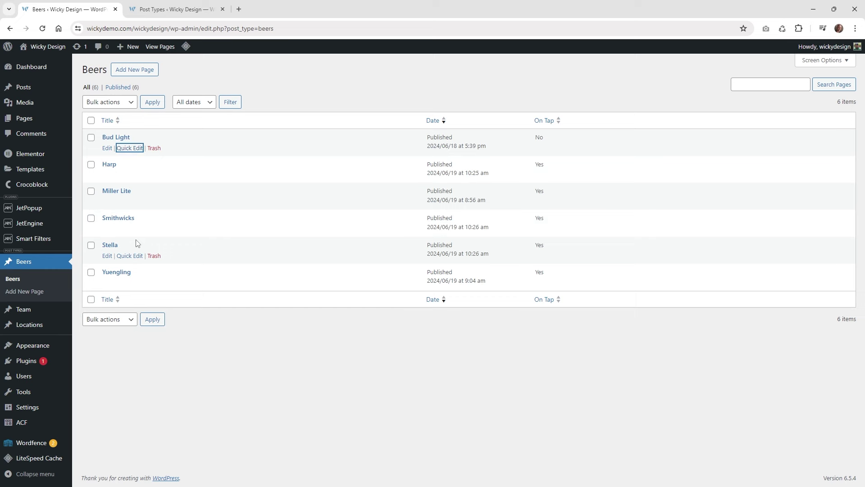
Check the On Tap field's Quick edit support setting, sort the Beers list ascending by On Tap, and show its screen options
click(190, 9)
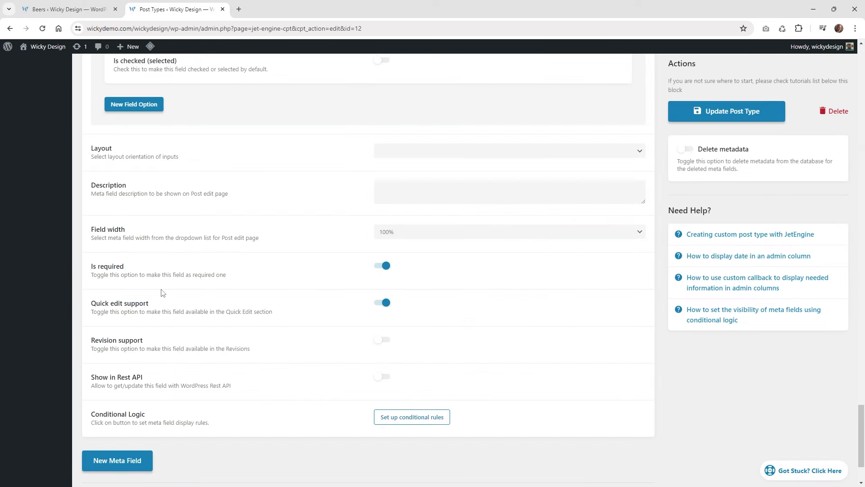
scroll(181, 293, down, 2)
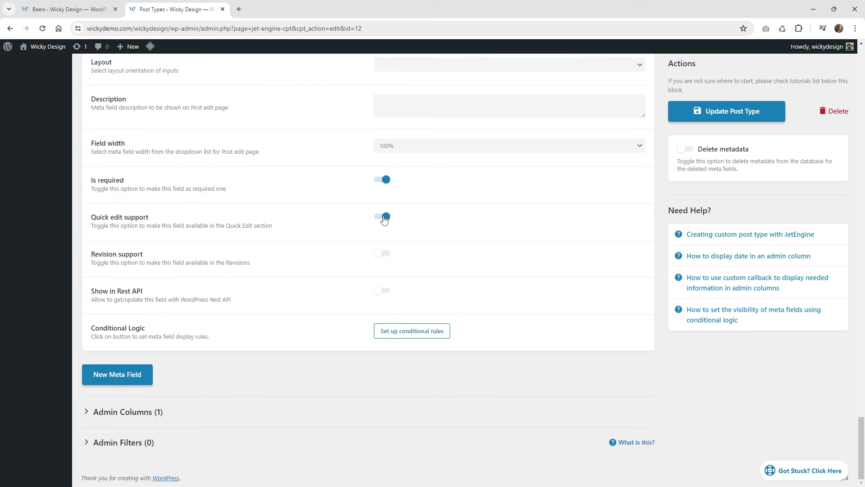
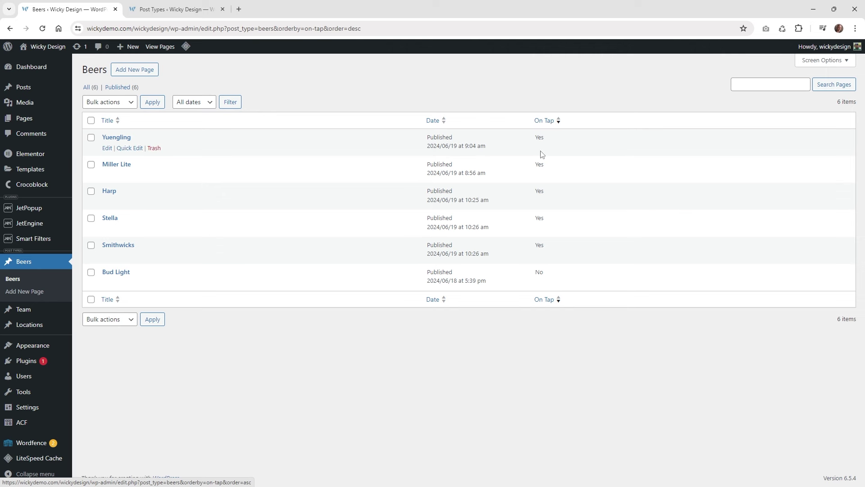
click(545, 122)
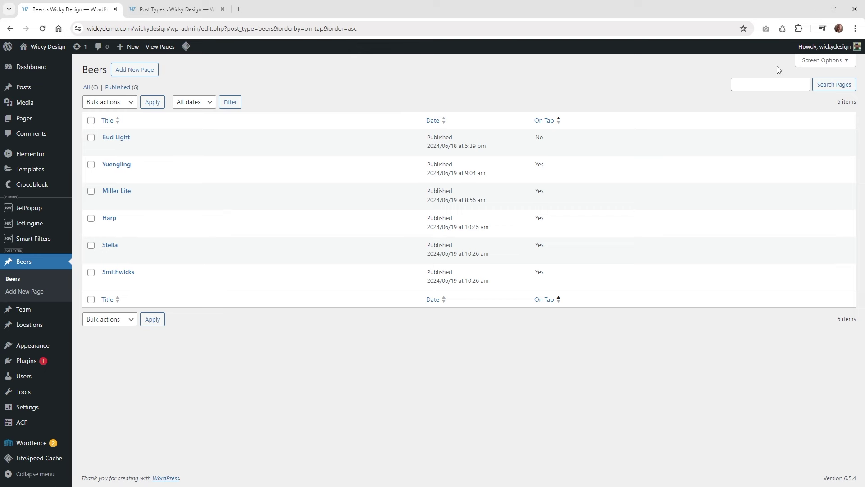
click(810, 63)
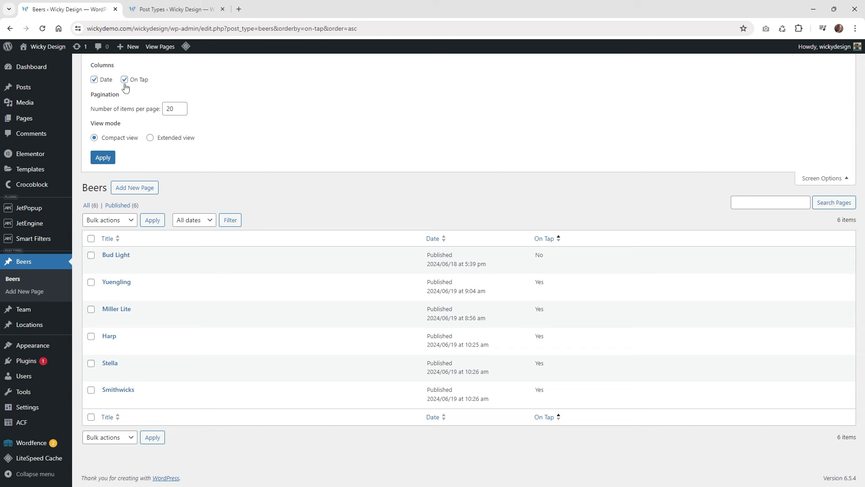
Examine the On Tap admin column settings of the Beers post type, including its Title
click(153, 8)
scroll(201, 293, down, 3)
scroll(201, 294, down, 1)
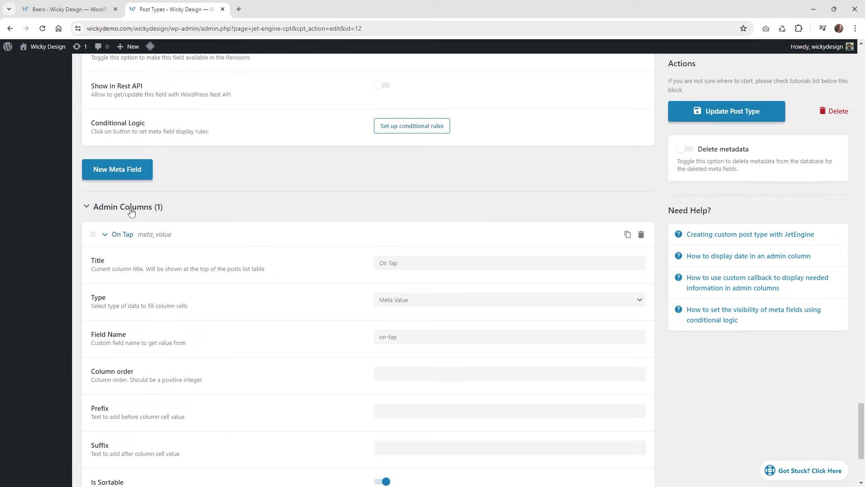
scroll(131, 212, down, 3)
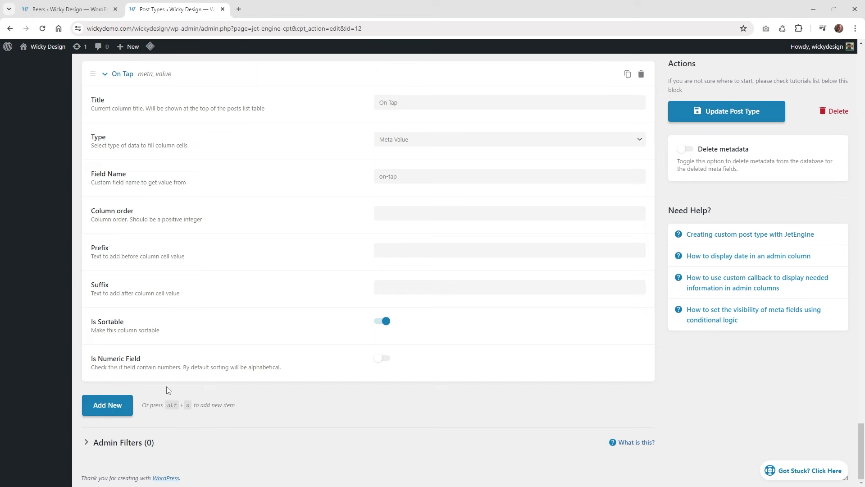
scroll(332, 196, up, 1)
click(443, 150)
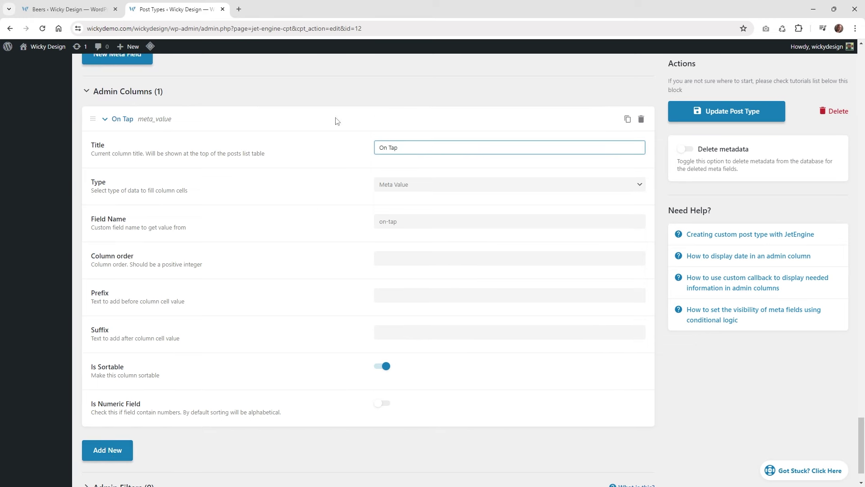
key(ctrl+a)
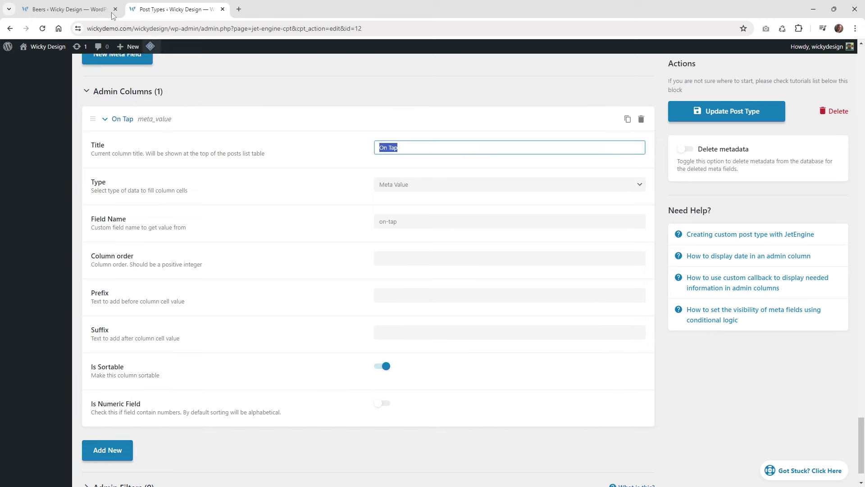
Compare the admin column with the Beers list's On Tap column, and examine its Type options and Field Name
click(68, 10)
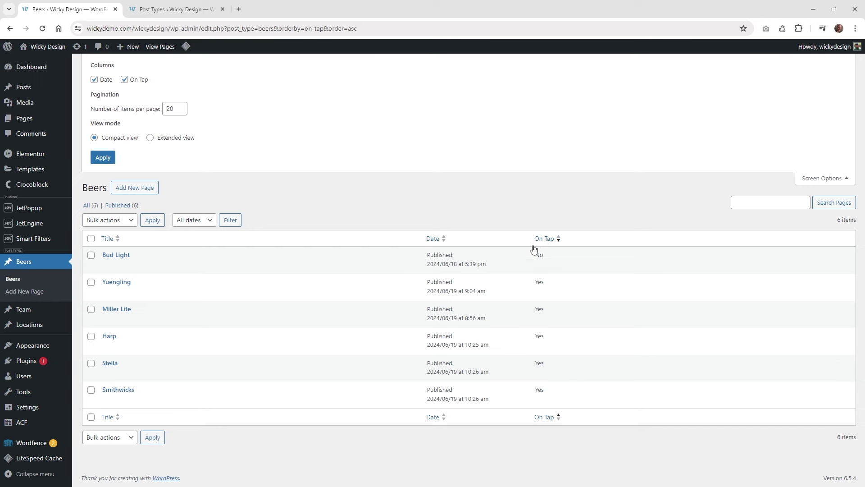
click(224, 4)
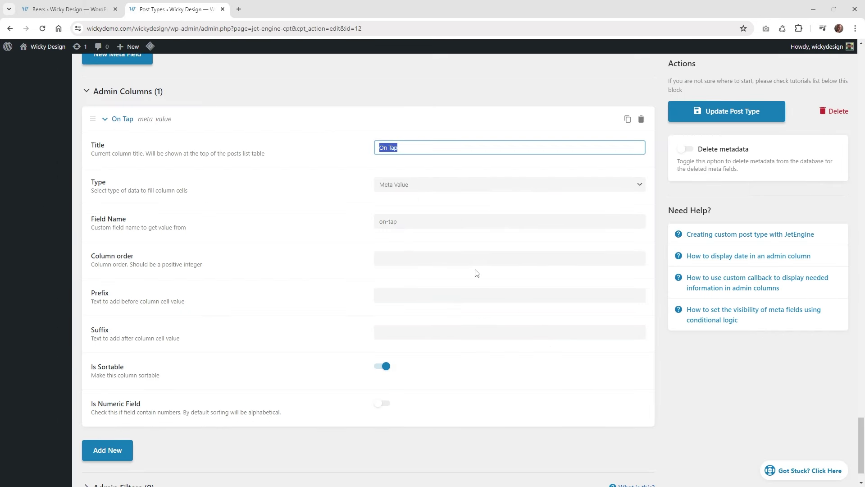
click(391, 184)
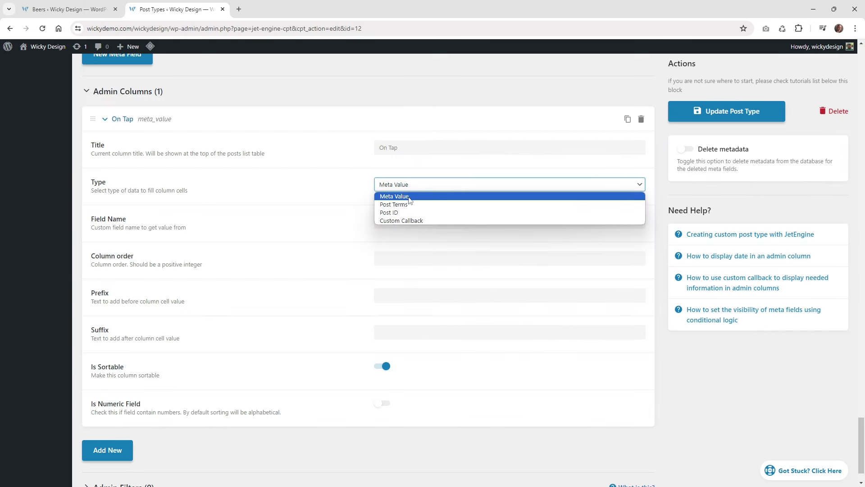
click(409, 200)
drag(407, 222, 370, 227)
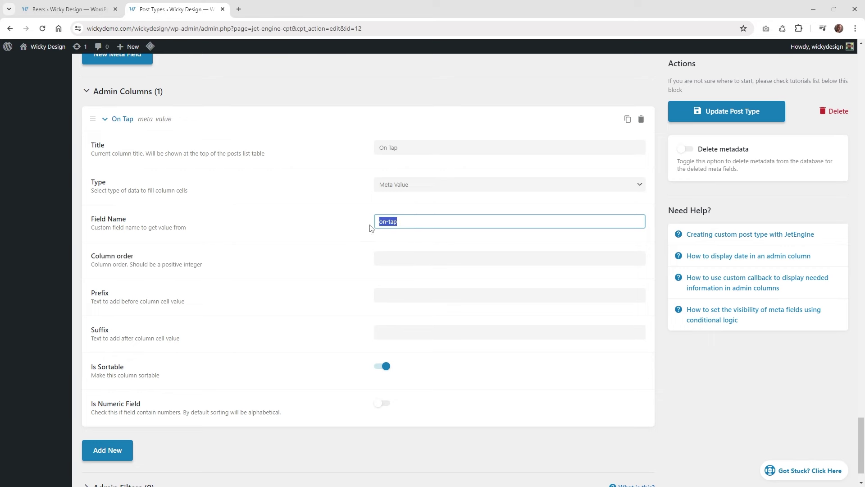
Locate the On Tap meta field again and highlight its Name/ID to compare it with the admin column's Field Name
scroll(259, 271, up, 10)
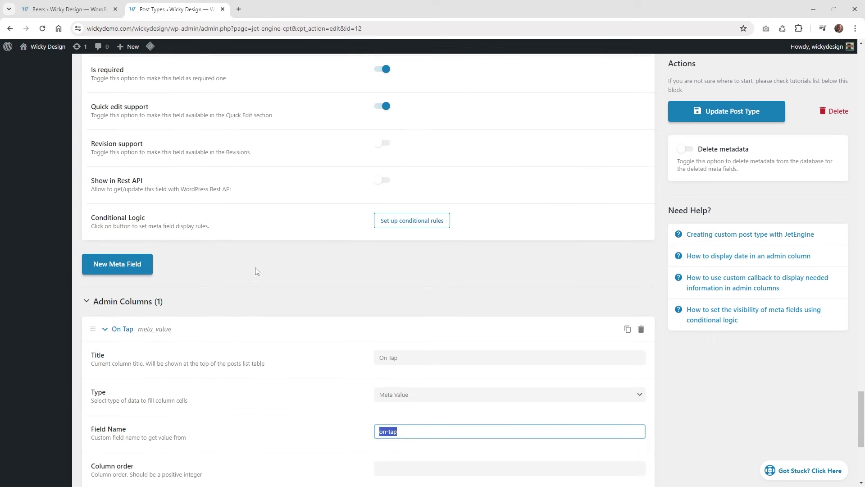
scroll(257, 274, up, 12)
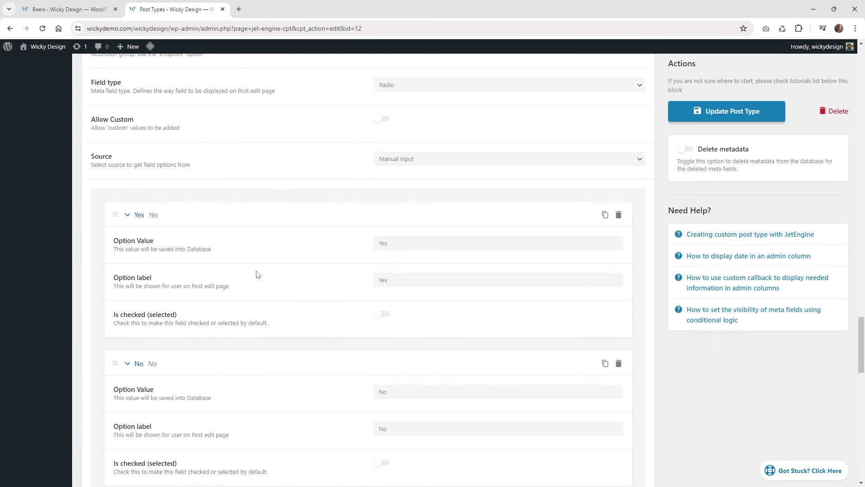
scroll(258, 273, up, 1)
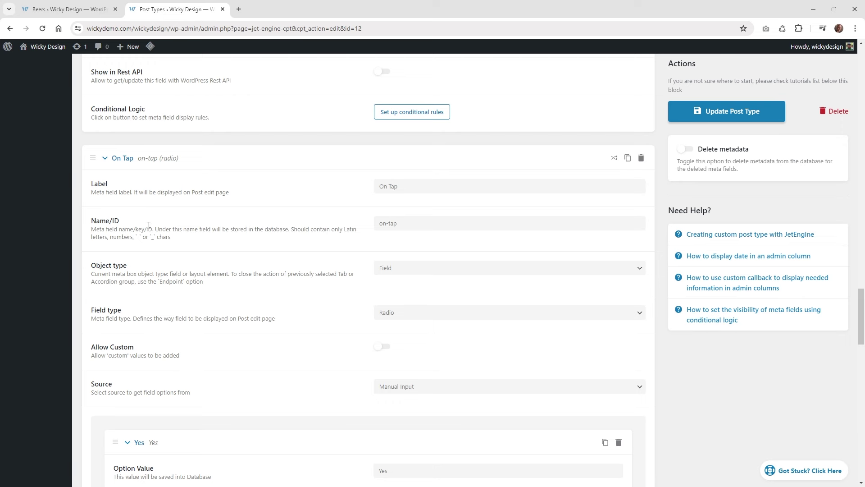
click(121, 159)
click(118, 160)
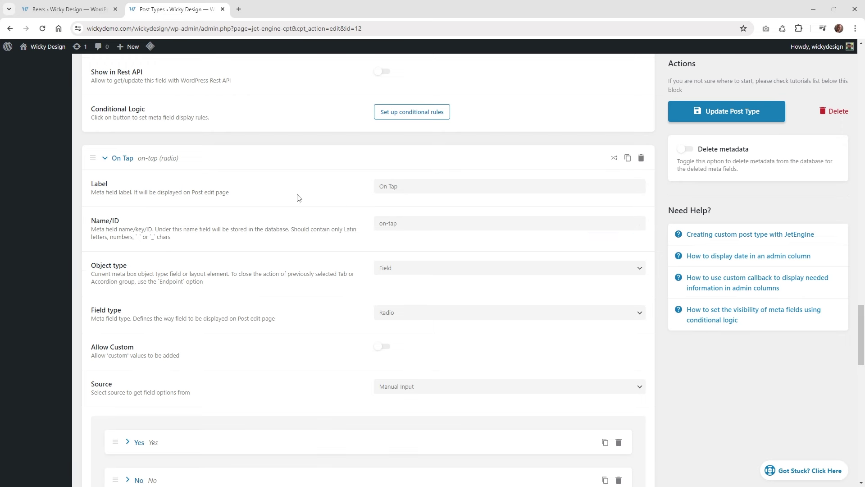
click(391, 221)
drag(398, 223, 367, 225)
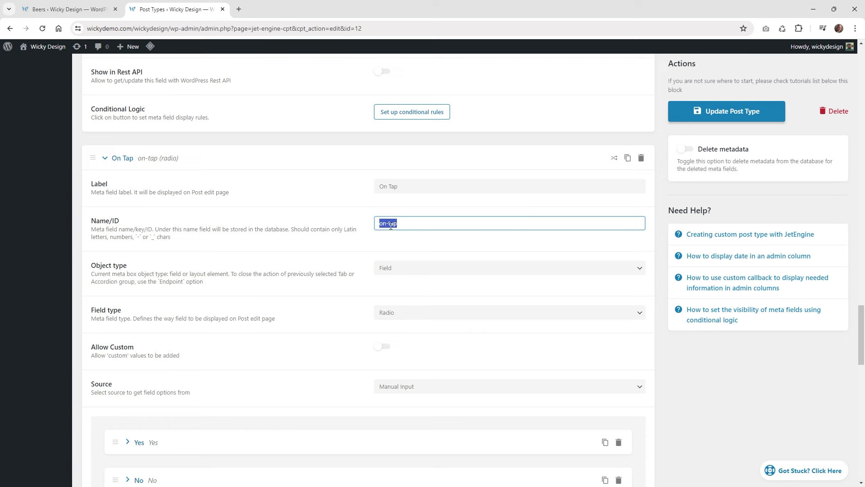
Check the On Tap admin column's Field Name and Is Sortable setting, and update the Beers post type
scroll(344, 241, down, 15)
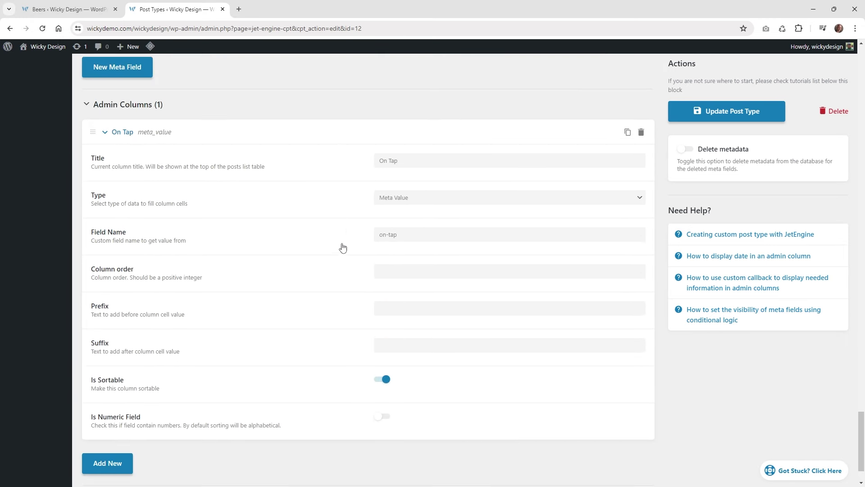
click(389, 178)
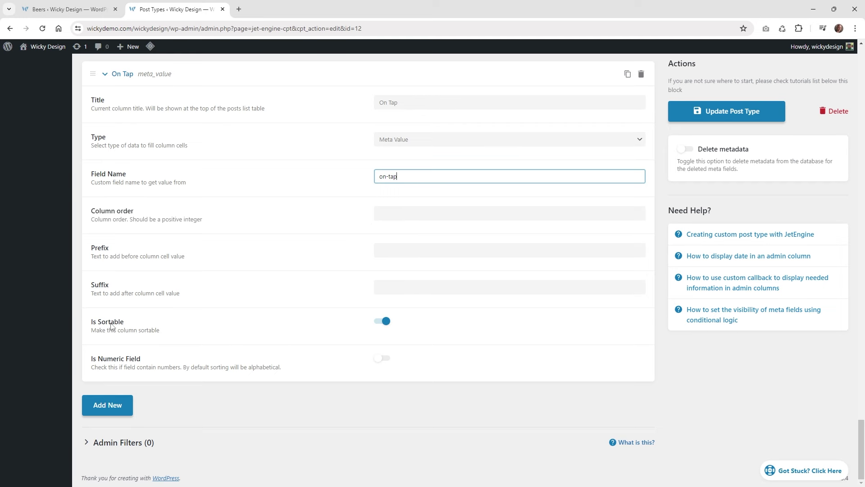
click(739, 112)
Sort the Beers list by On Tap in both directions, and return to the list's default order
click(68, 9)
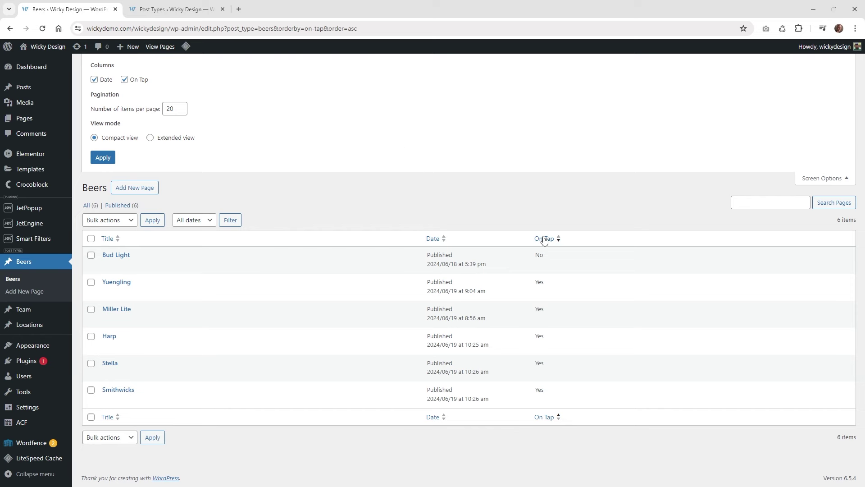
click(543, 185)
click(543, 122)
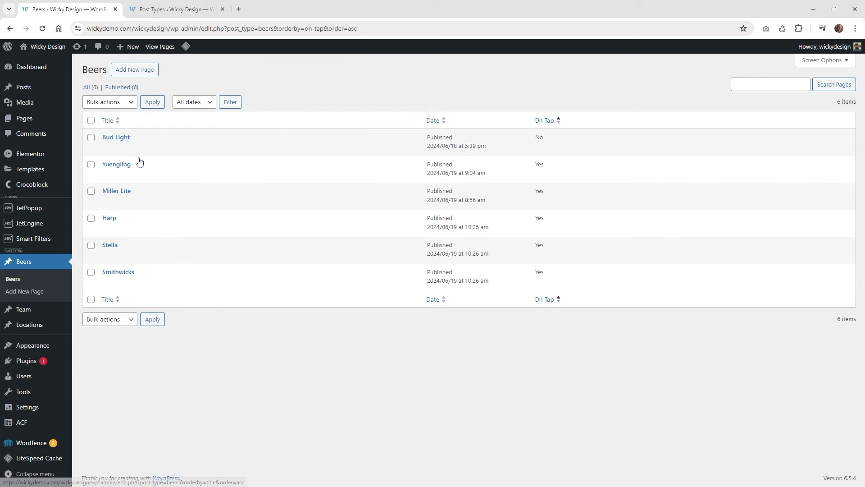
click(547, 122)
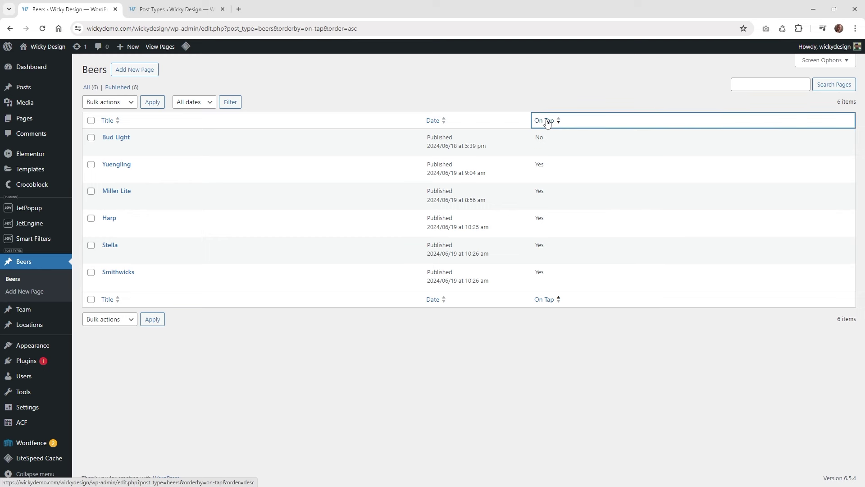
click(14, 279)
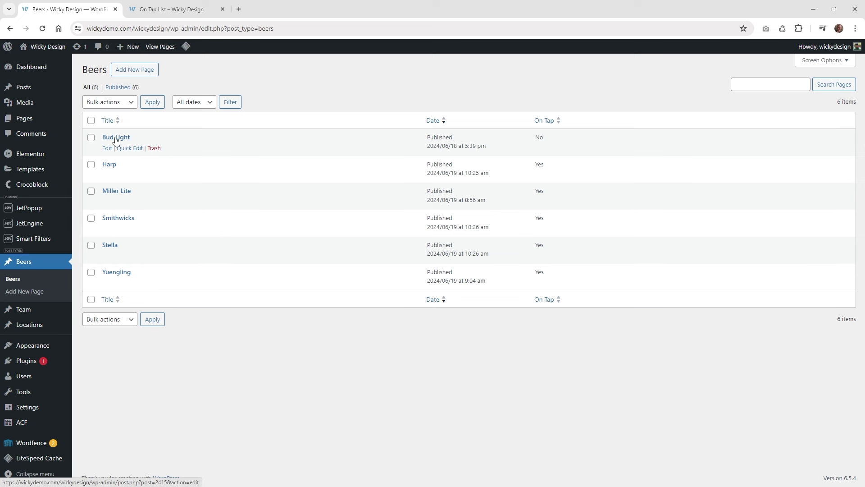
Open the Harp beer to examine its photo, description and On Tap setting, and return to the Beers list
click(110, 165)
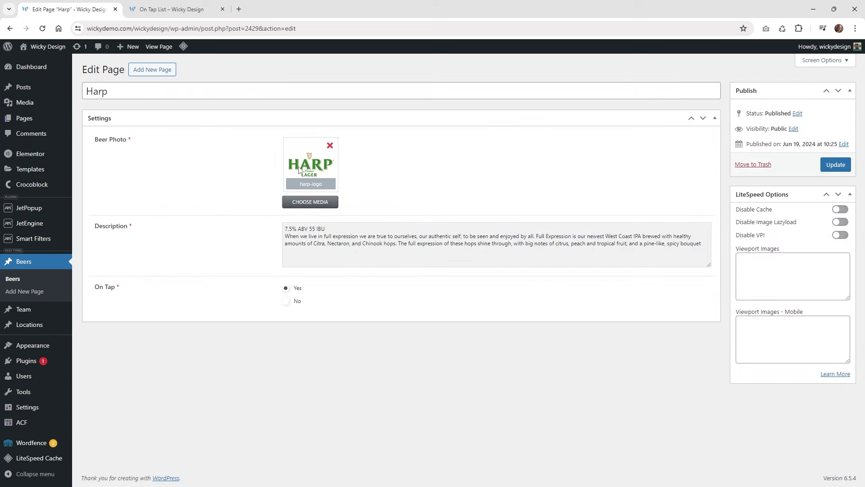
click(313, 231)
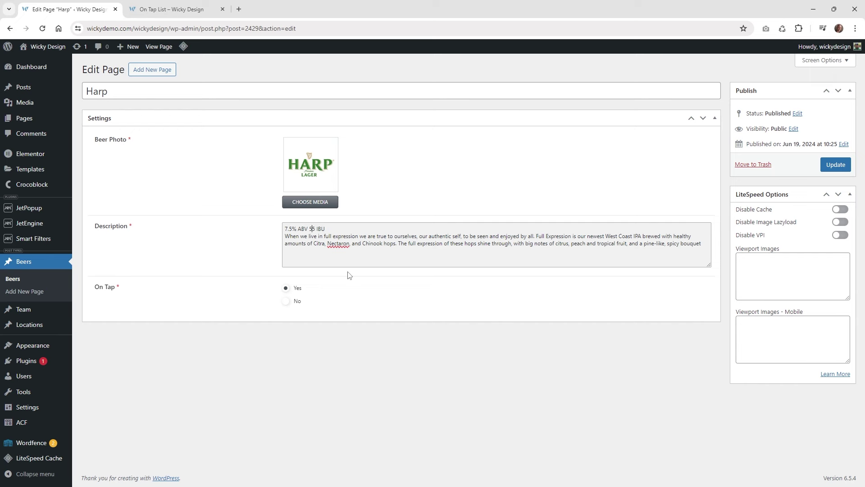
key(alt+Left)
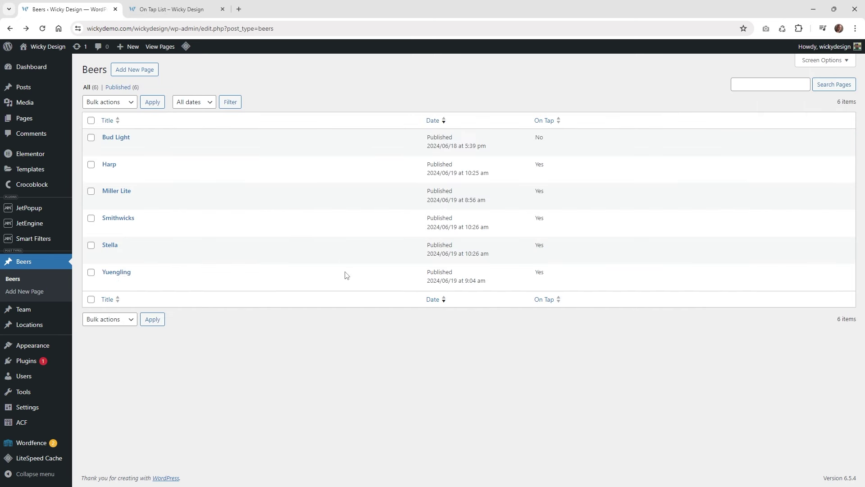
Open the Stella beer, view the beers on the public On Tap List page, and return to Stella's edit page
click(115, 245)
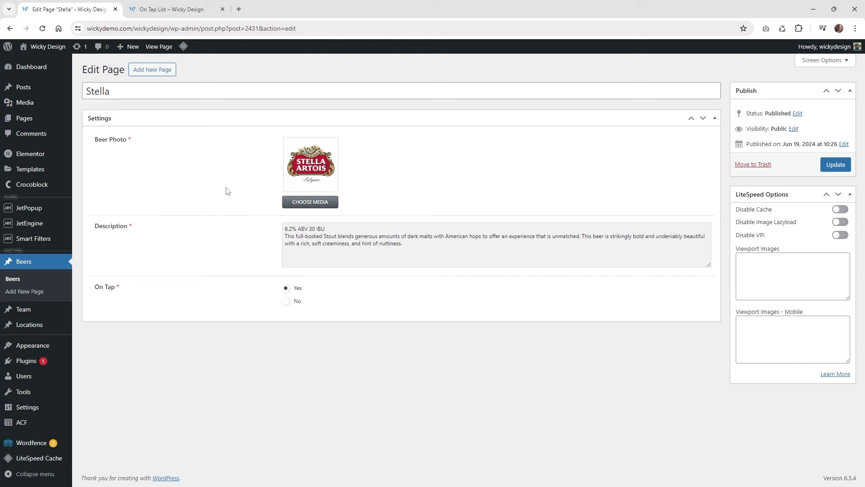
key(ctrl+Tab)
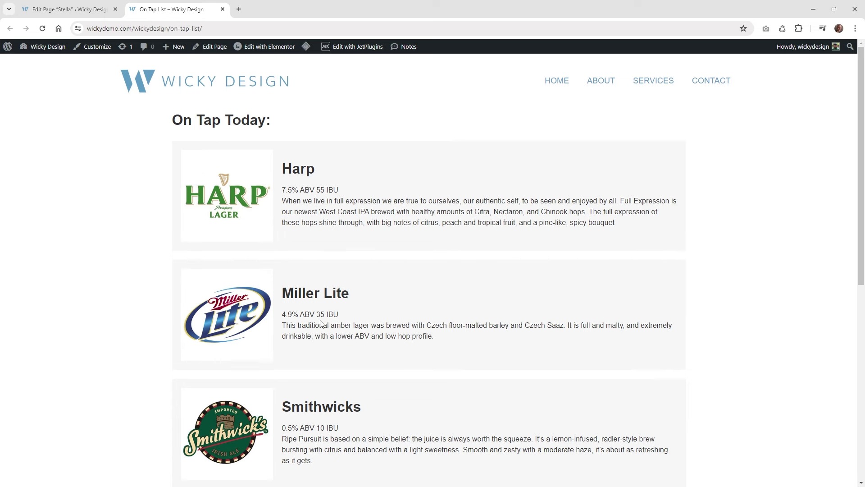
scroll(320, 323, down, 2)
scroll(321, 324, up, 2)
click(70, 4)
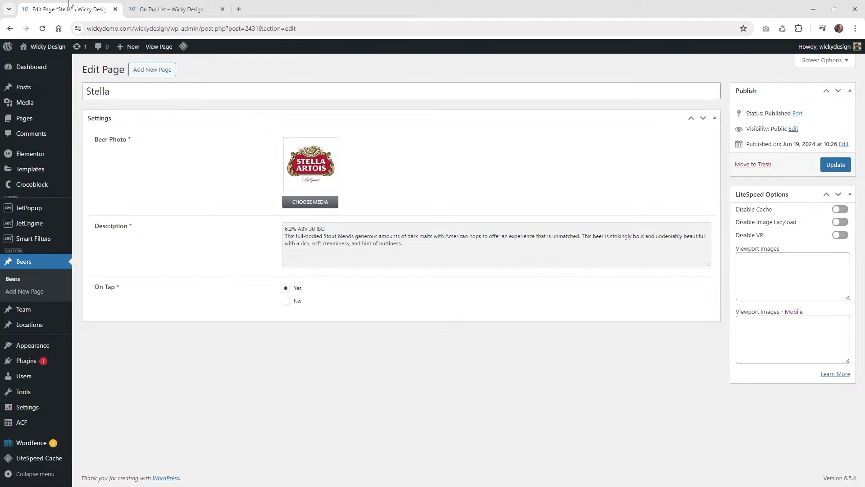
Open JetEngine's Listings and try a new listing item setup with source Posts, post type Beers and view Elementor, closing it without creating the item
mouse_move(38, 226)
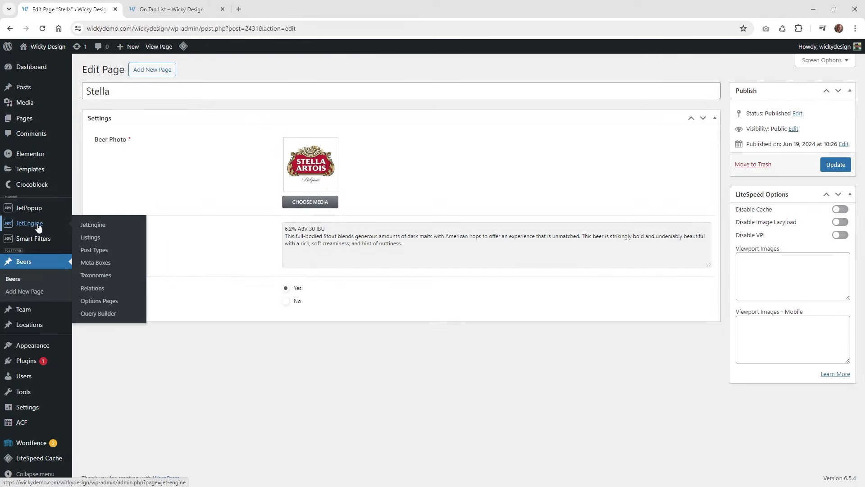
click(96, 239)
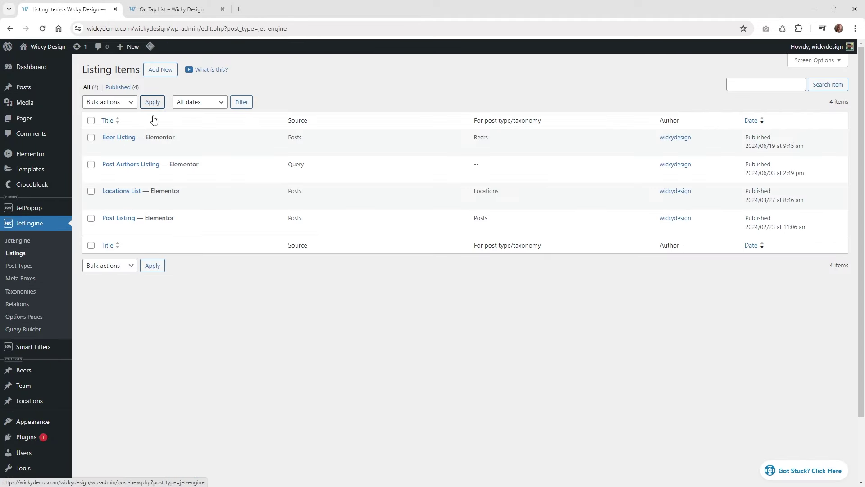
click(163, 72)
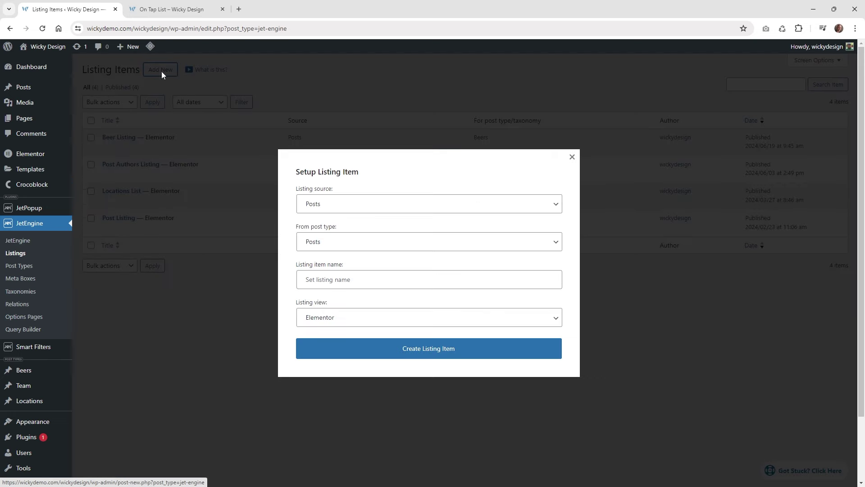
click(333, 204)
click(326, 219)
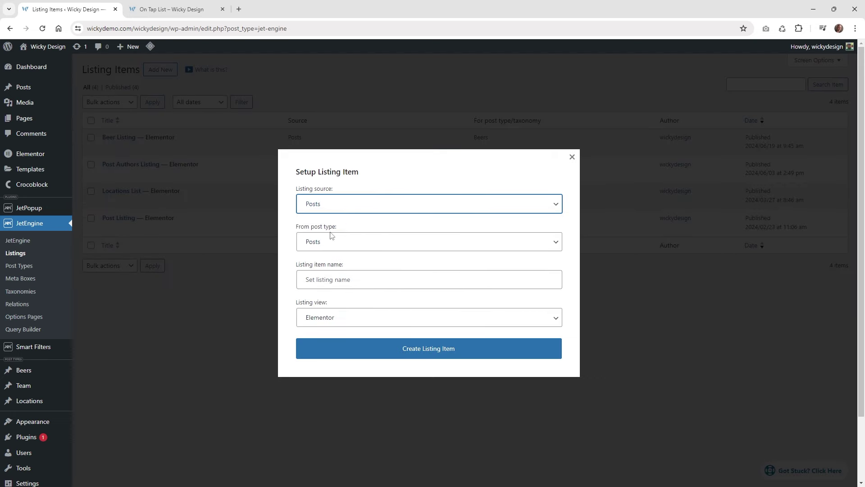
click(335, 243)
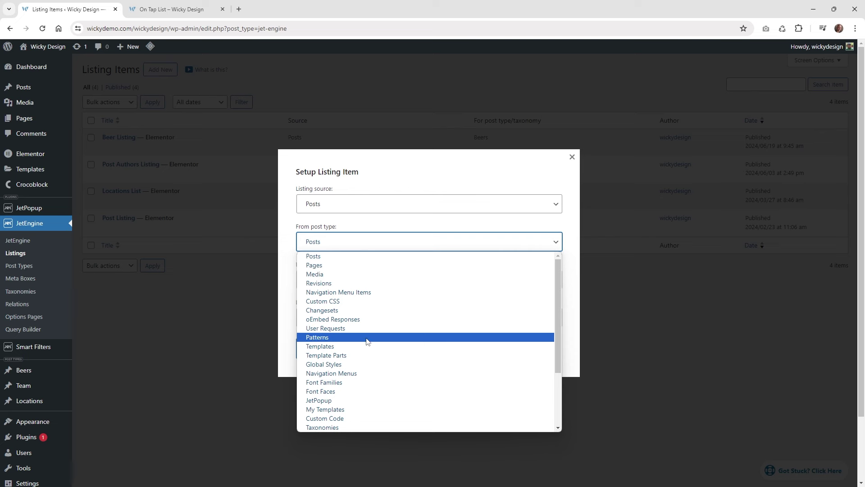
scroll(367, 339, down, 3)
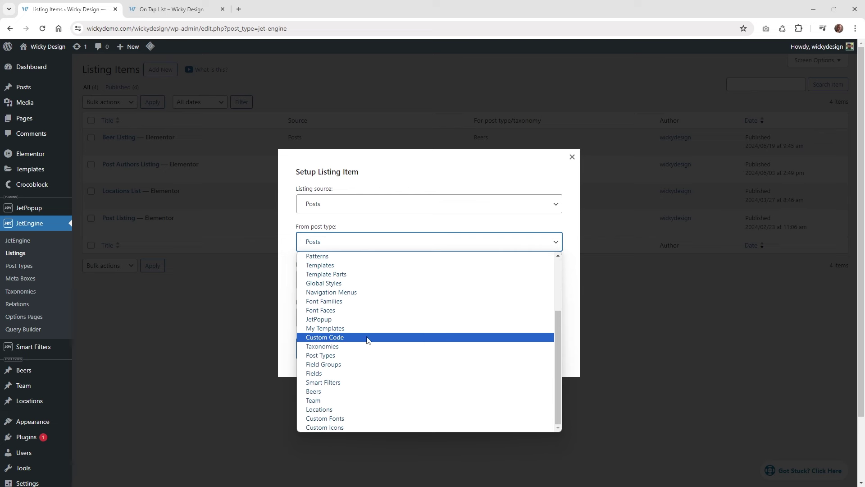
click(347, 391)
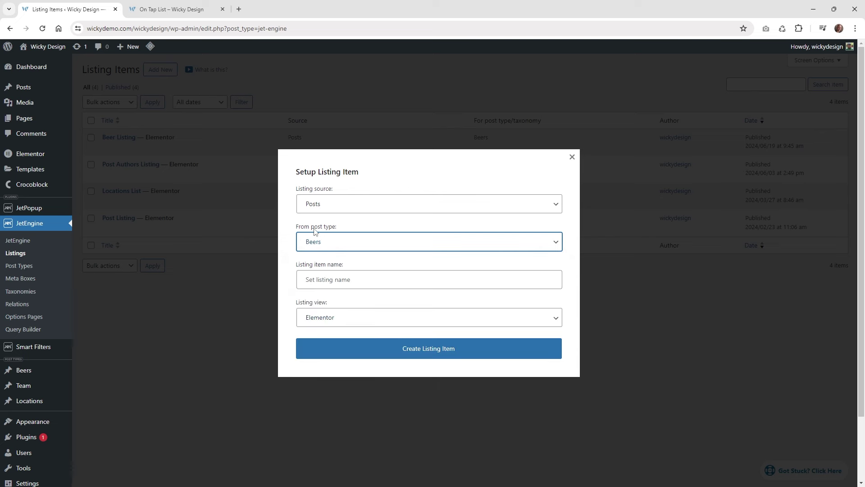
click(330, 277)
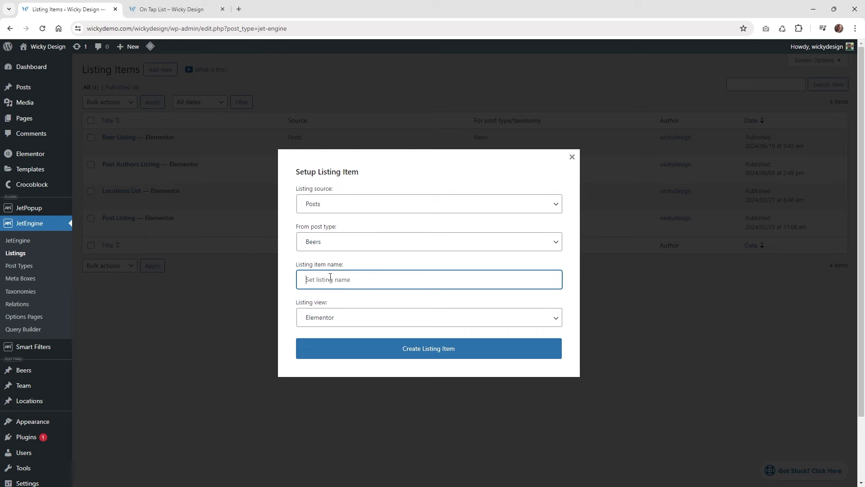
click(340, 320)
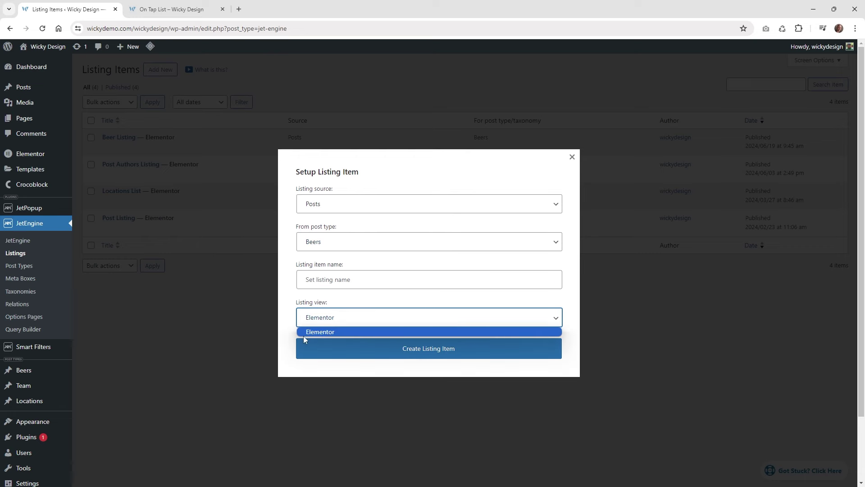
click(303, 333)
click(571, 156)
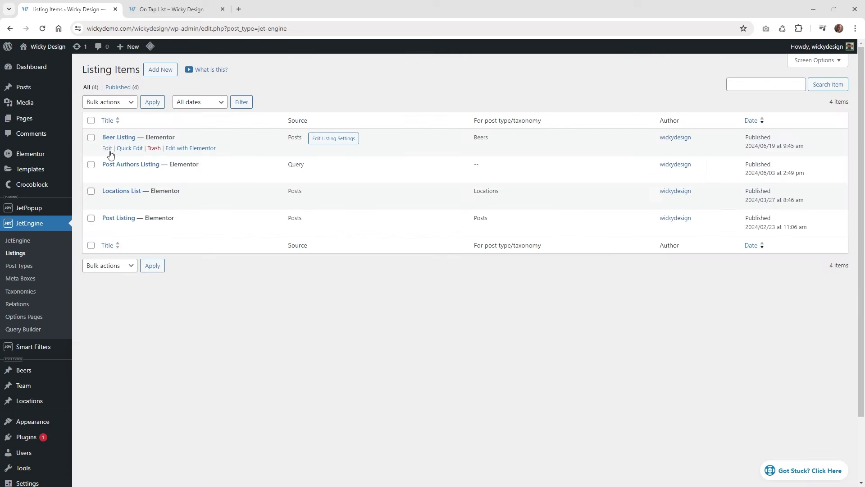
Open the Beer Listing in Elementor and examine its containers, the Dynamic Image and both Dynamic Field widgets
click(121, 138)
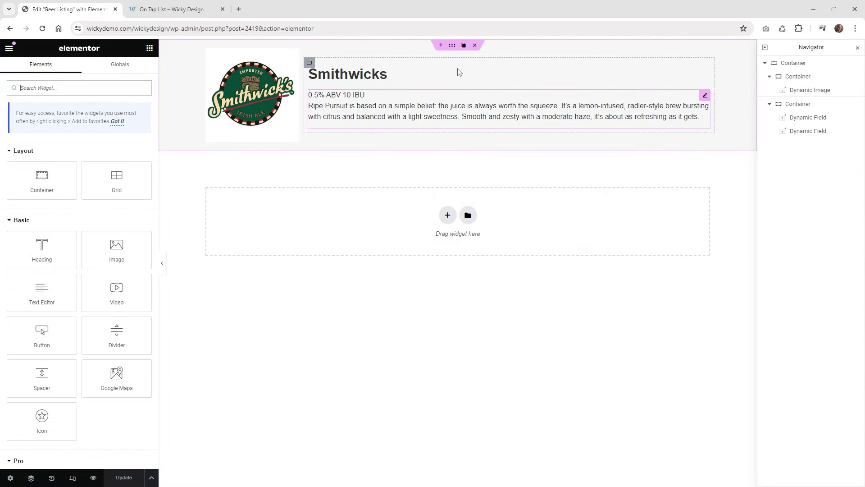
click(452, 45)
click(807, 80)
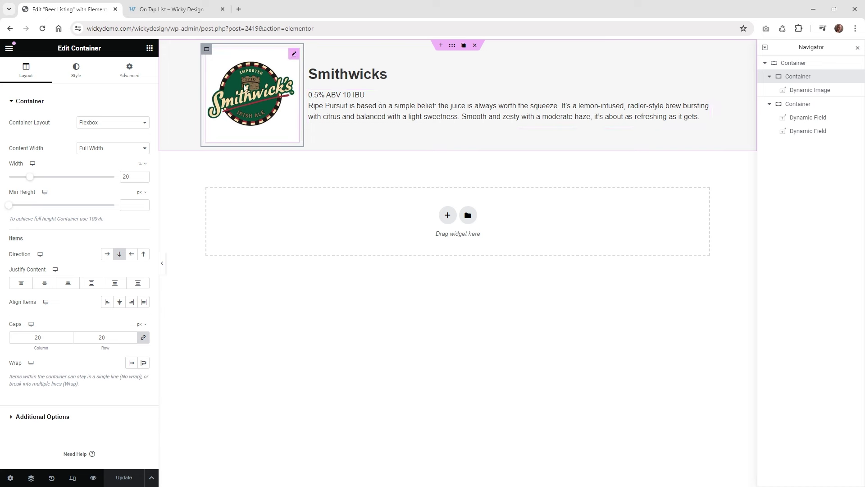
click(295, 56)
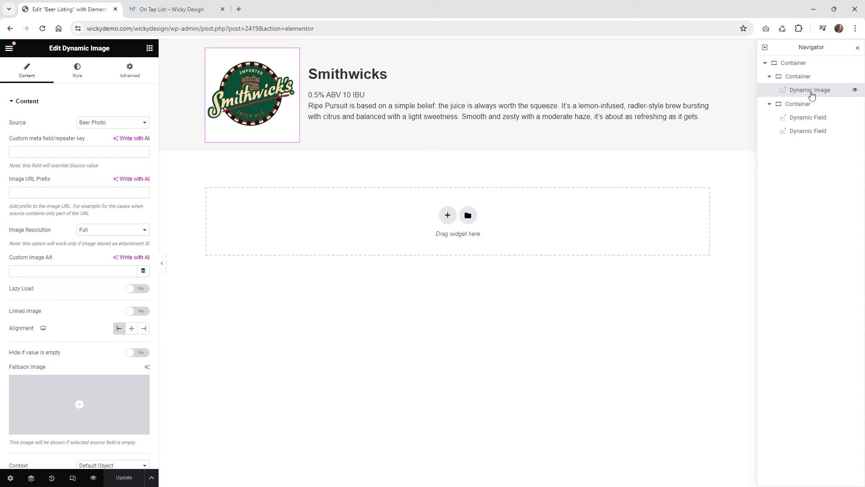
click(811, 118)
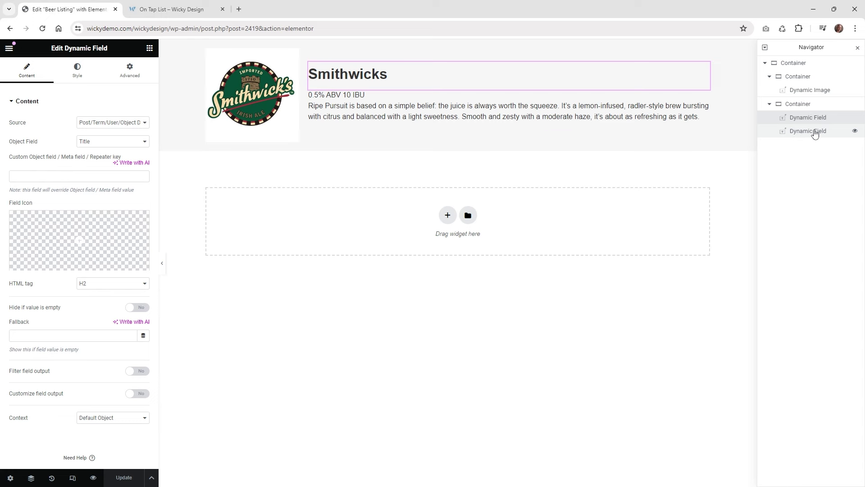
click(814, 132)
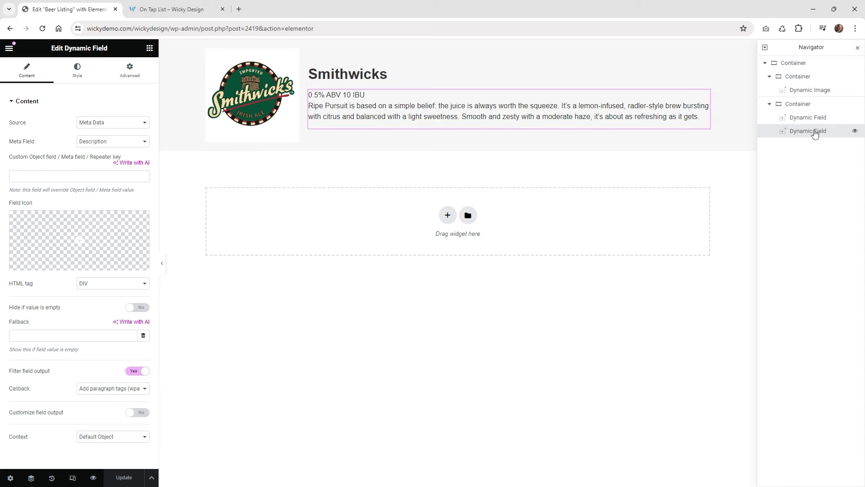
Search the available widgets for "dyn" to find the dynamic ones
click(824, 90)
click(150, 48)
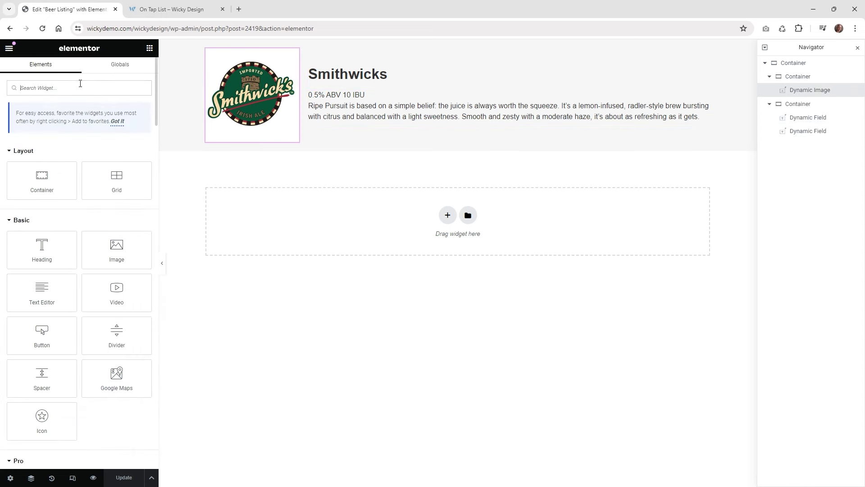
text(dyn)
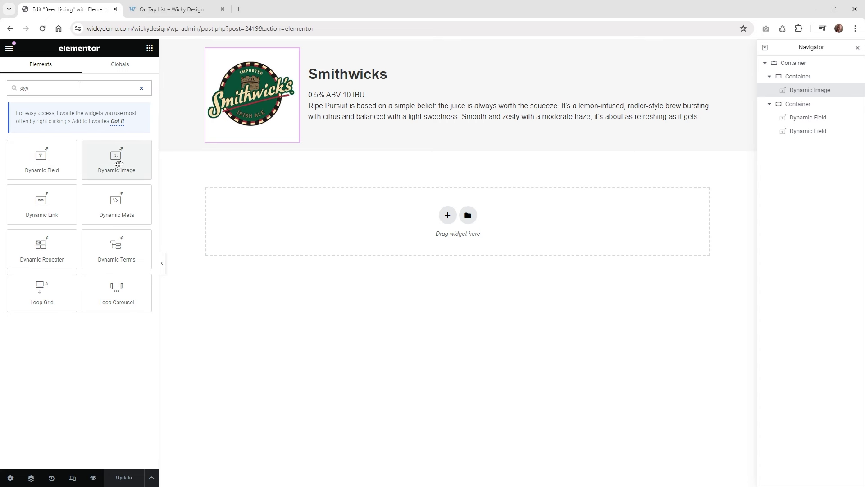
Examine the source options of the beer logo's Dynamic Image and choose Beer Photo
click(294, 54)
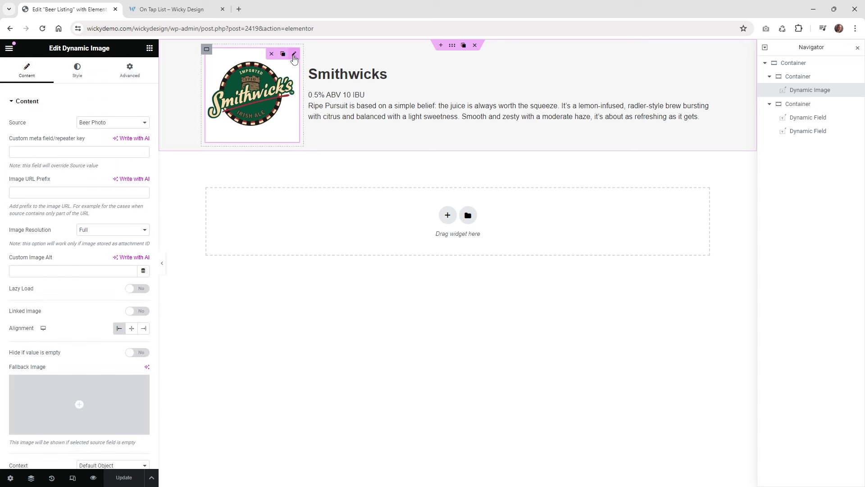
click(100, 123)
key(Up)
key(Up)
key(Up)
key(Up)
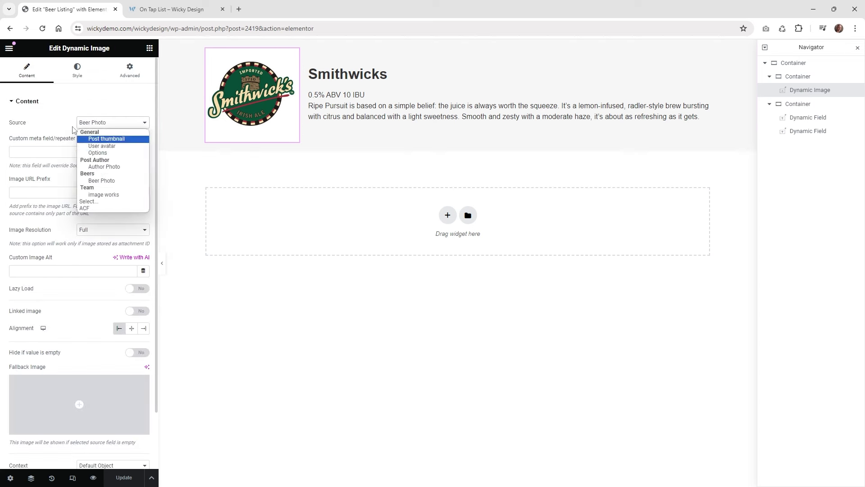
click(110, 182)
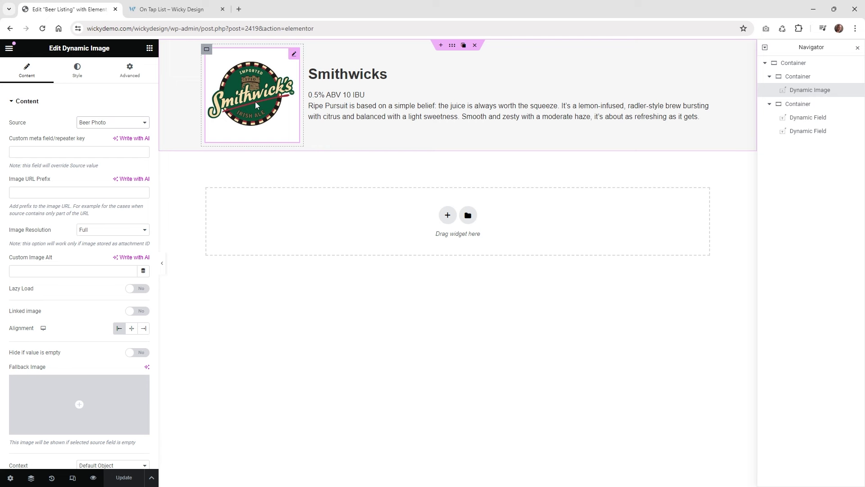
Look through the Dynamic Image's resolution options, remaining content settings and style settings
click(95, 231)
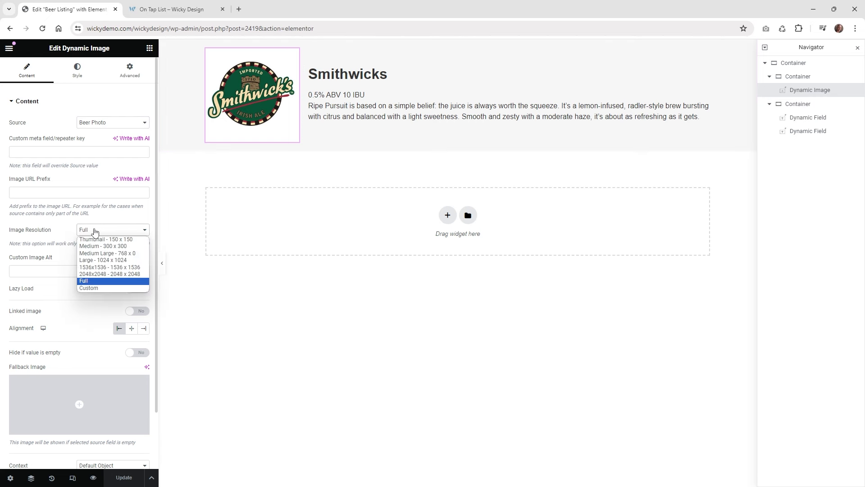
click(90, 288)
scroll(45, 297, down, 3)
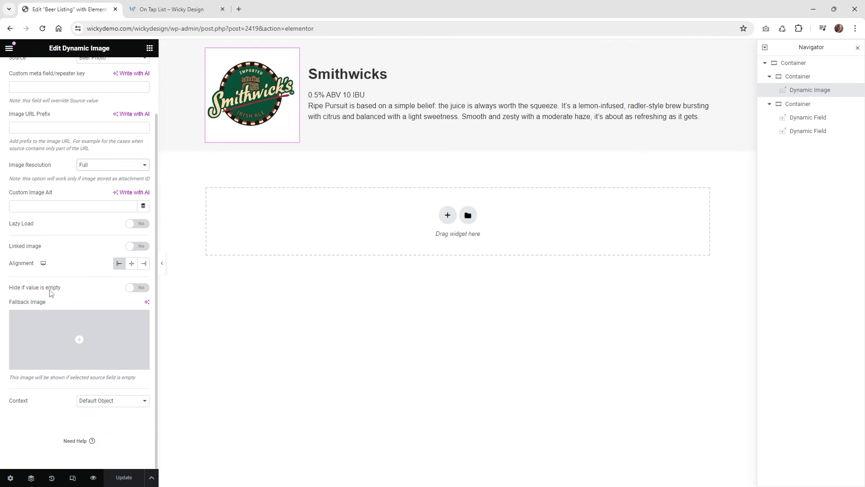
scroll(50, 291, up, 3)
click(76, 71)
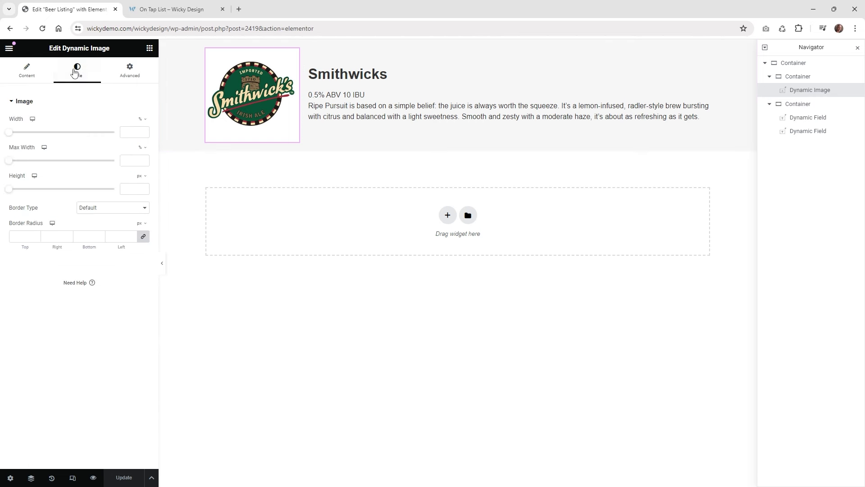
click(13, 68)
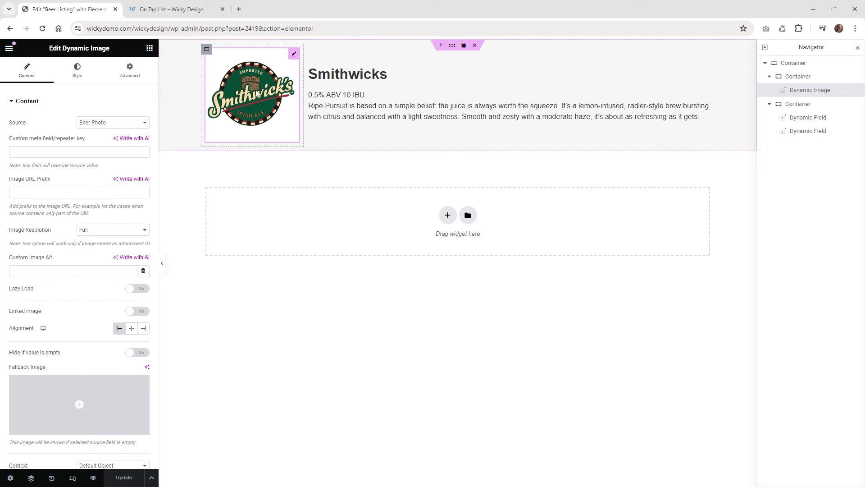
Check the title Dynamic Field with source Post/Term/User/Object Data and object field Title, and compare it with the public On Tap List page
click(806, 118)
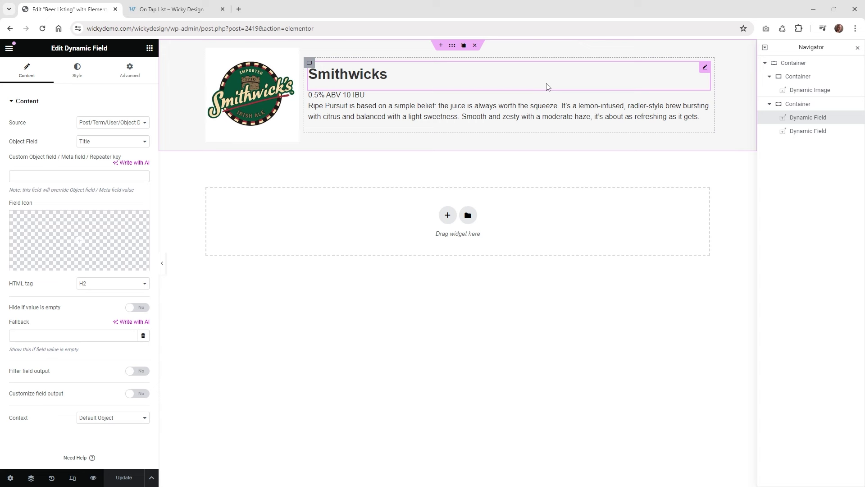
click(94, 122)
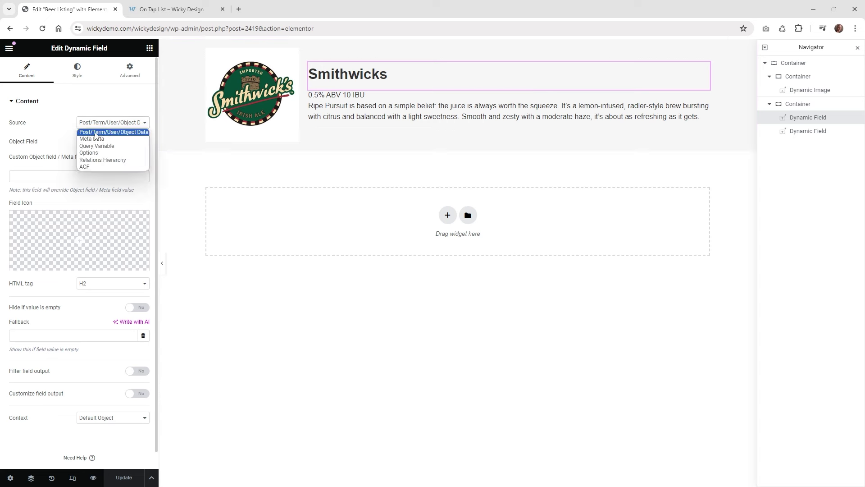
click(130, 133)
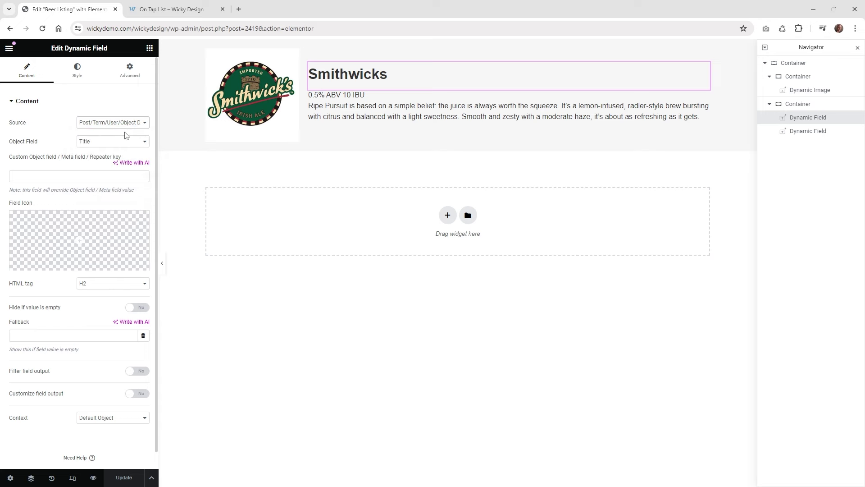
click(99, 144)
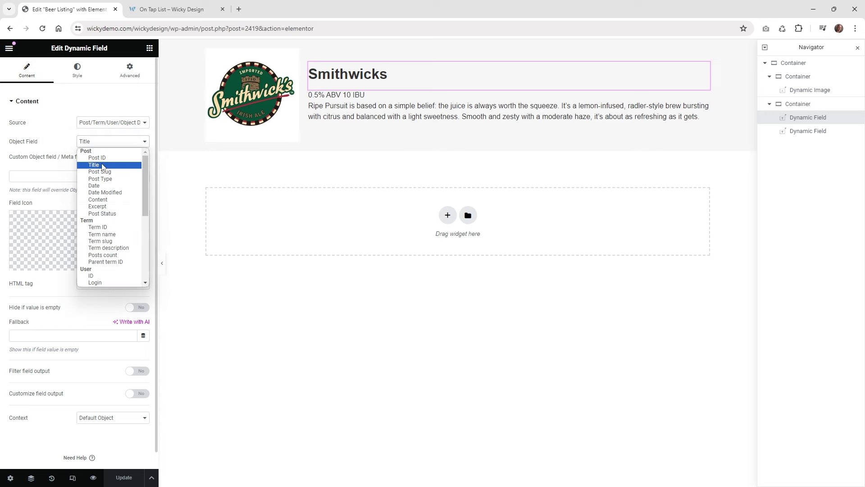
click(104, 166)
click(171, 9)
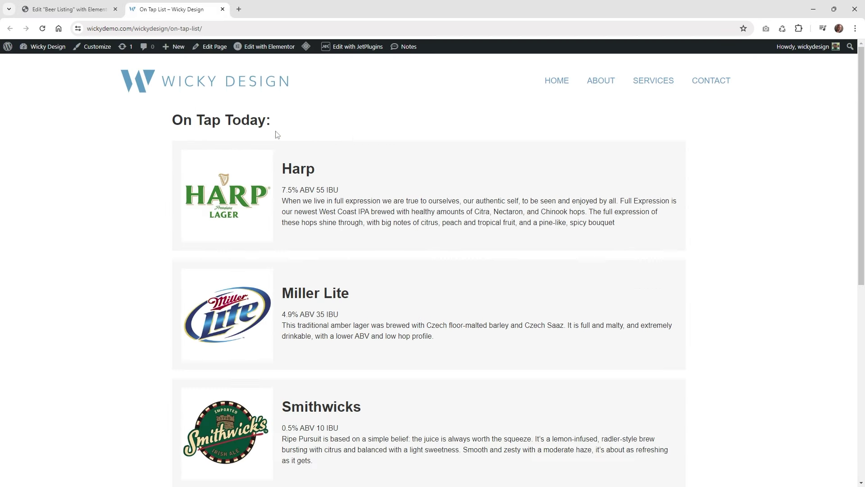
click(68, 9)
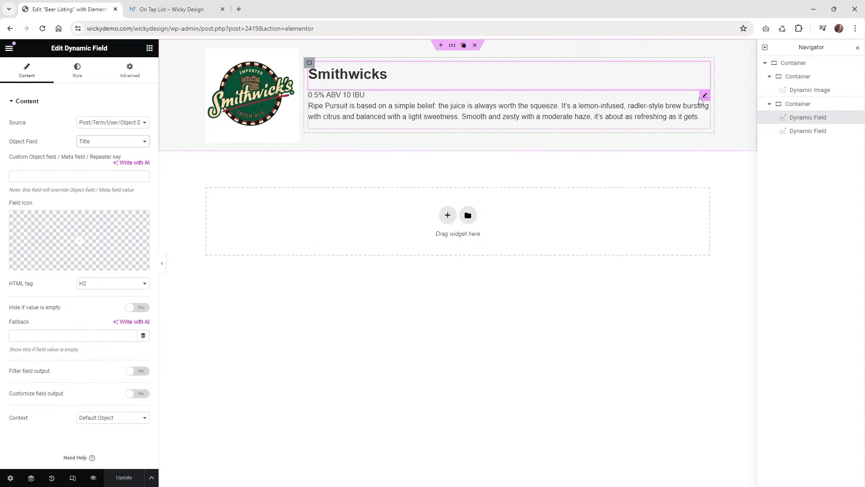
Choose source Meta Data and meta field Description for the description Dynamic Field, and turn off its field output filter
click(706, 96)
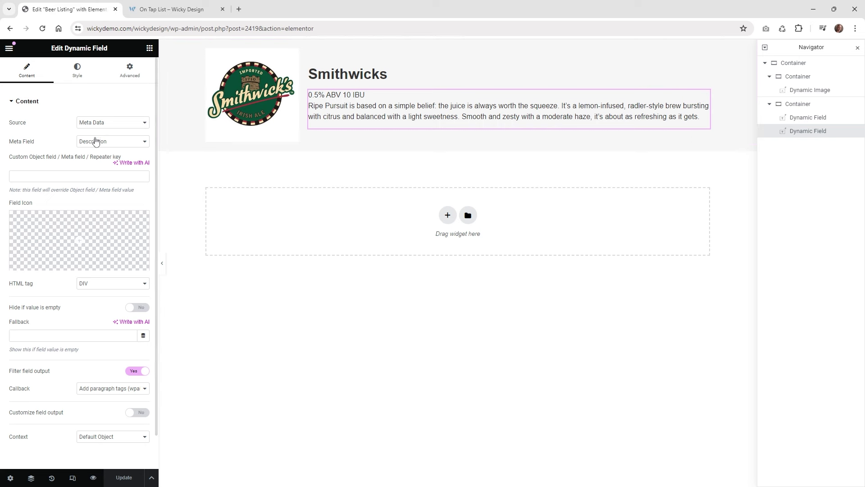
click(93, 124)
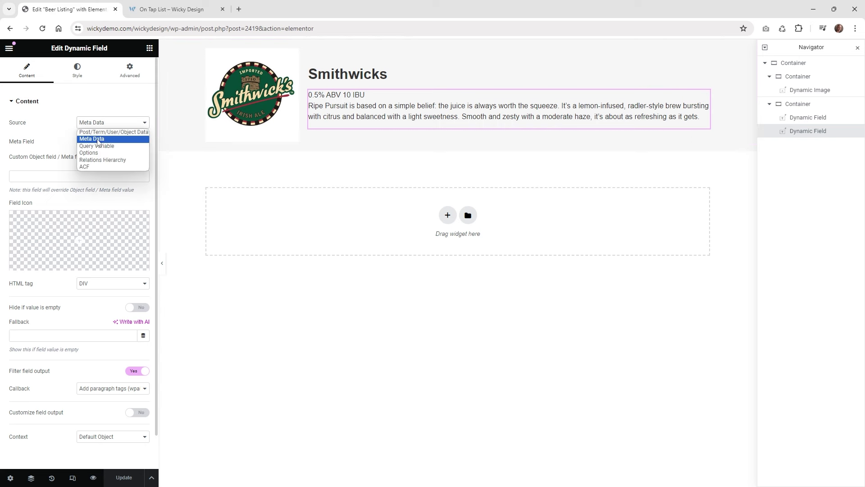
click(97, 140)
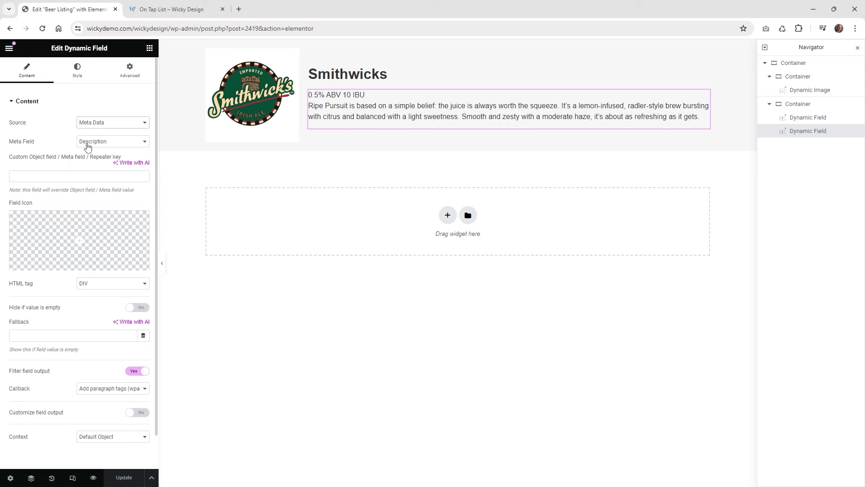
click(90, 142)
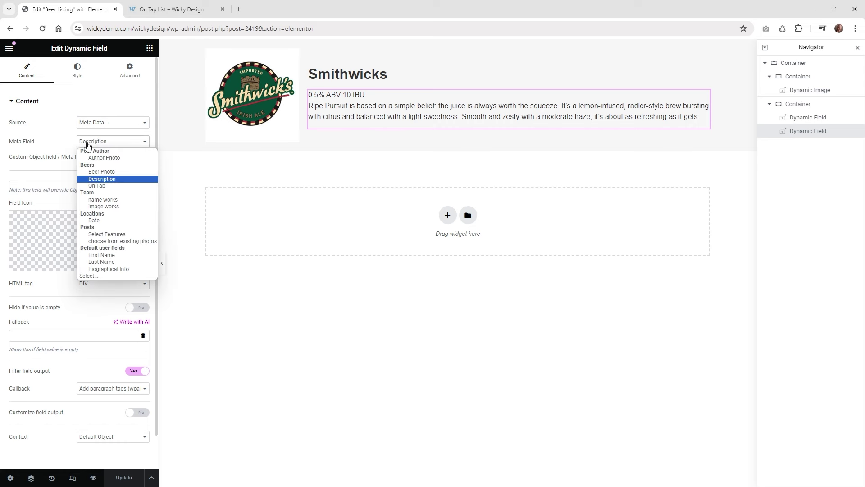
click(113, 180)
click(137, 371)
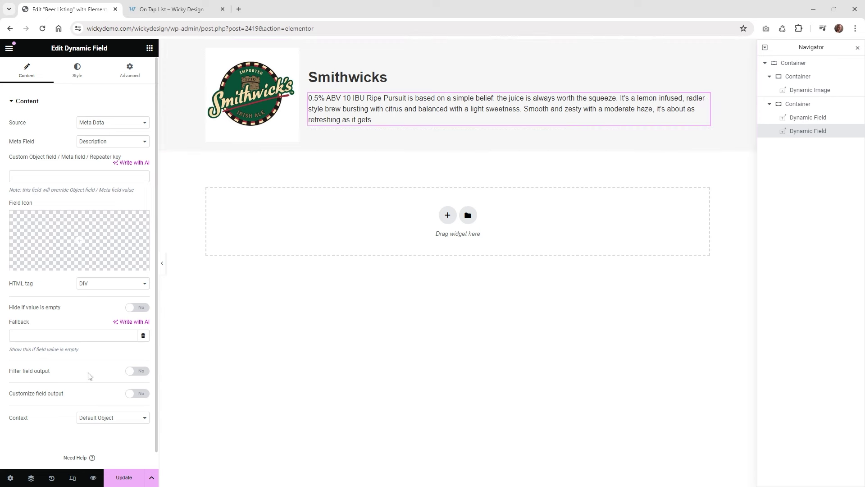
Turn on the description field's output filter and choose the callback Add paragraph tags (wpautop)
click(133, 370)
click(91, 388)
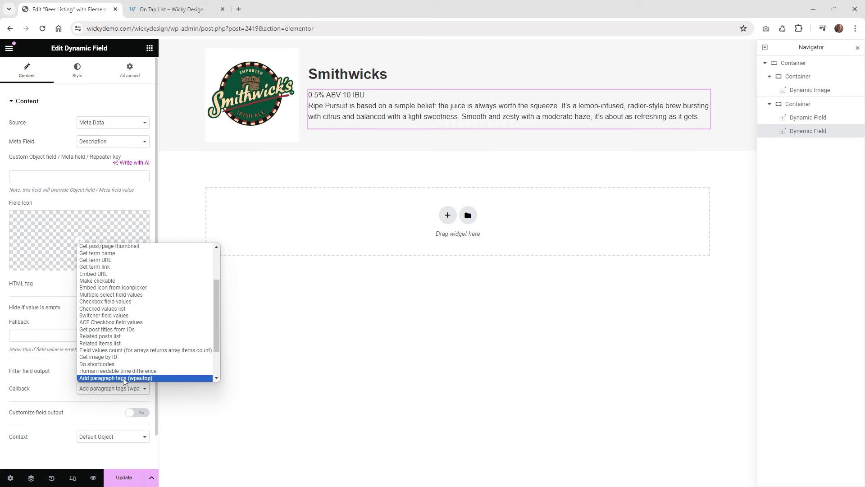
click(125, 378)
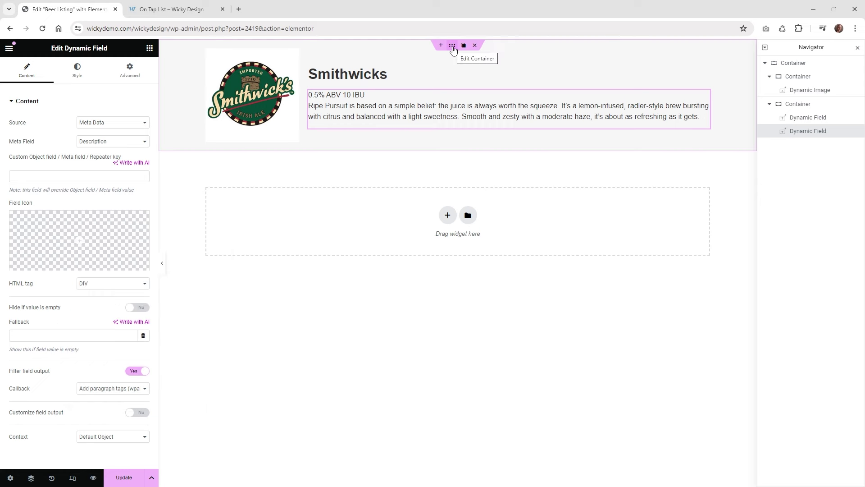
Check the outer container's layout and background style, and compare the listing design with the public On Tap List page
click(452, 46)
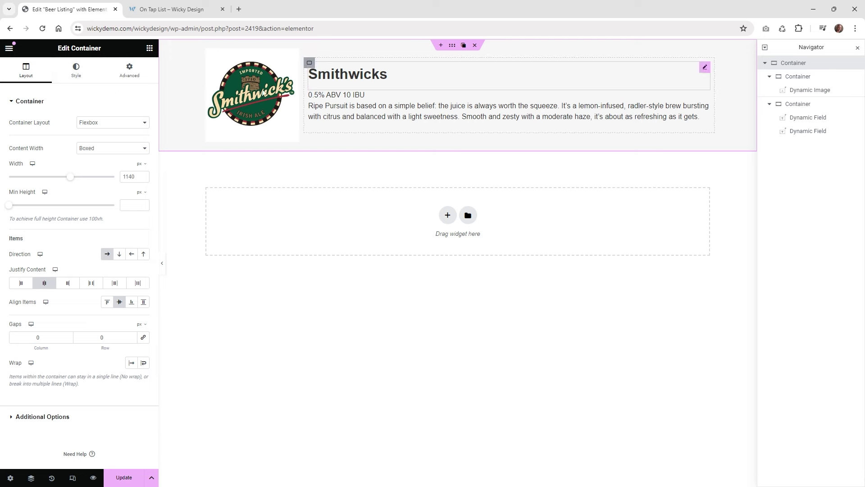
click(76, 72)
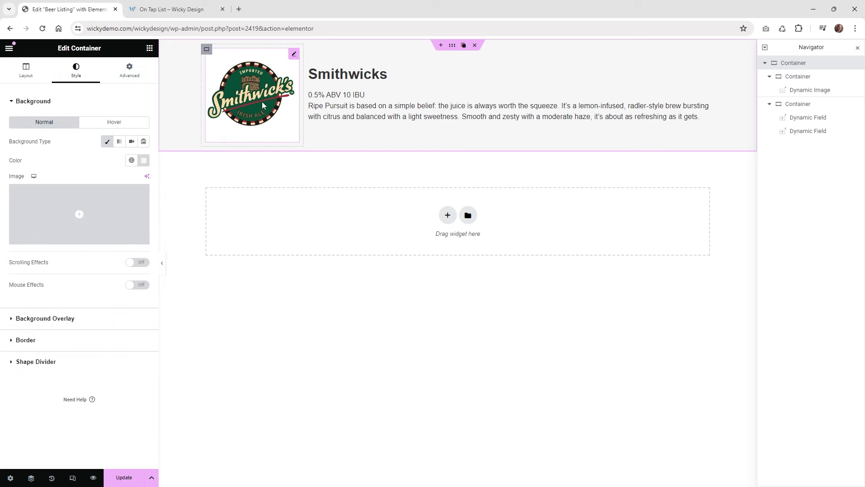
click(181, 10)
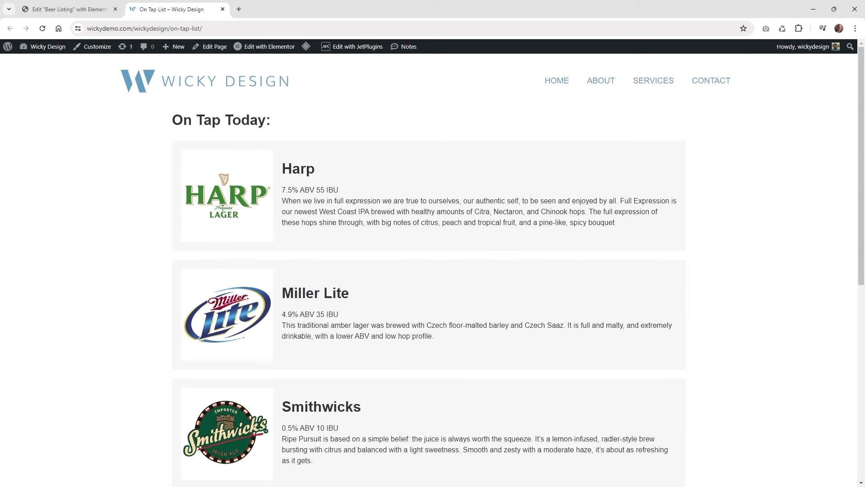
scroll(303, 296, down, 8)
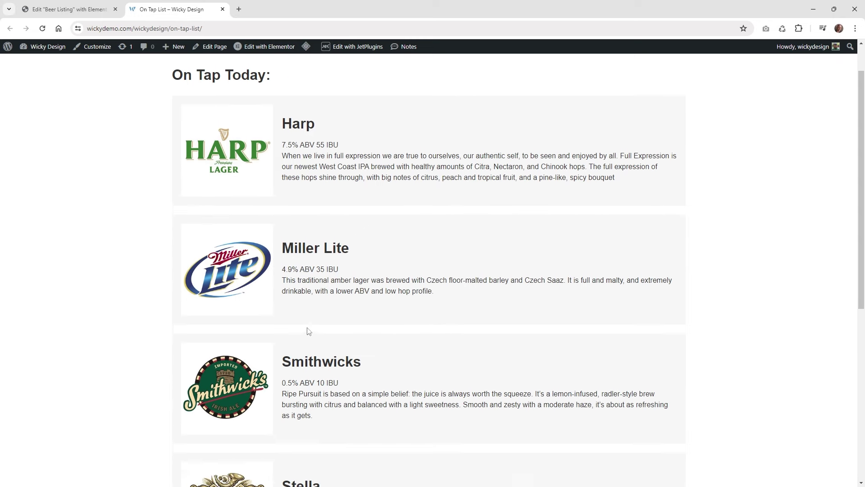
scroll(336, 319, up, 8)
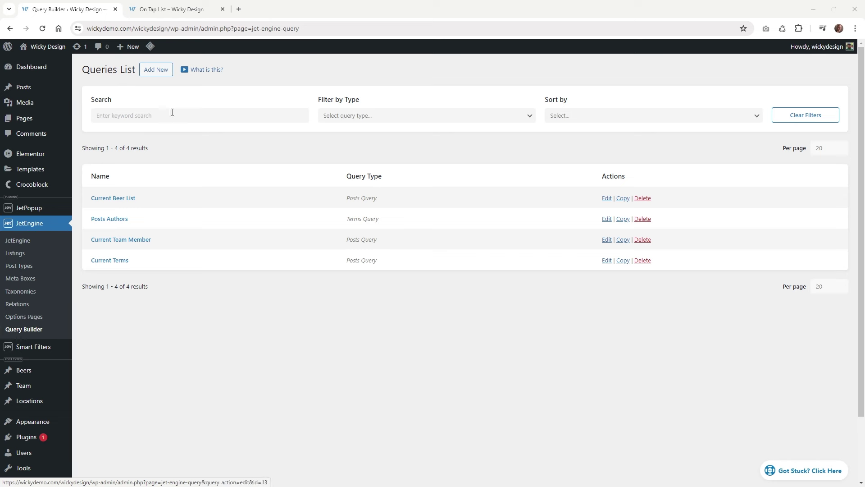
Open the Current Beer List query, check its name and choose Posts Query as the query type
click(116, 201)
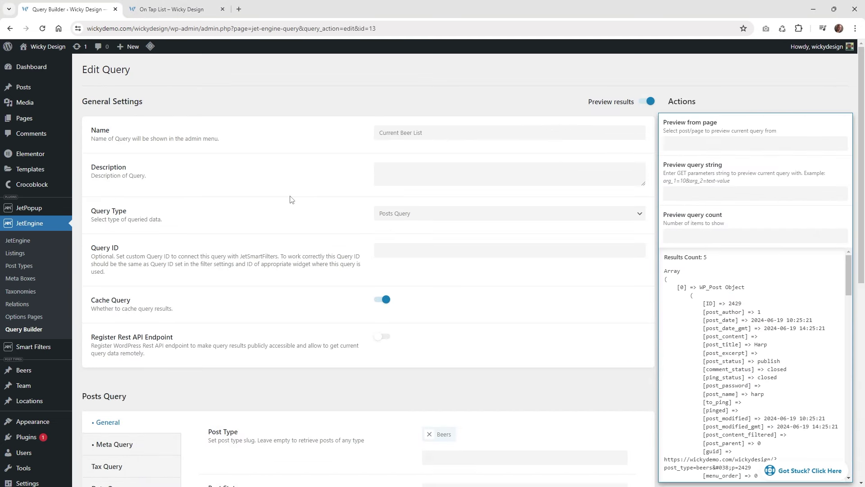
click(417, 132)
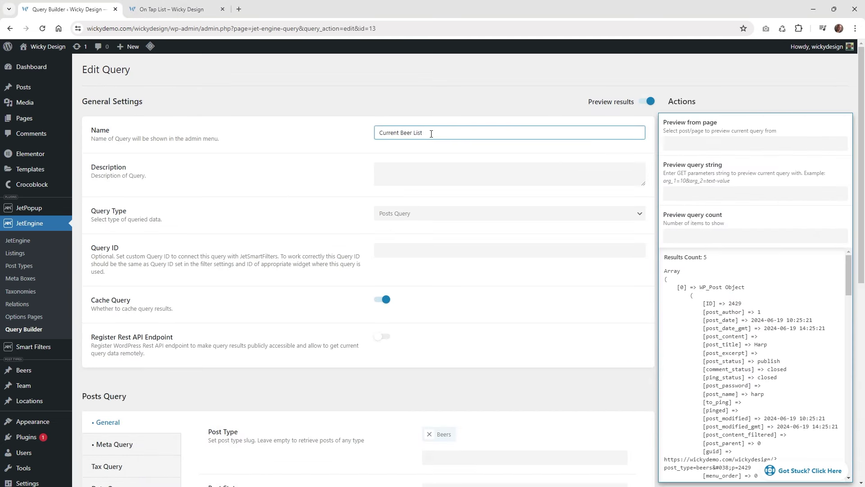
drag(431, 133, 374, 136)
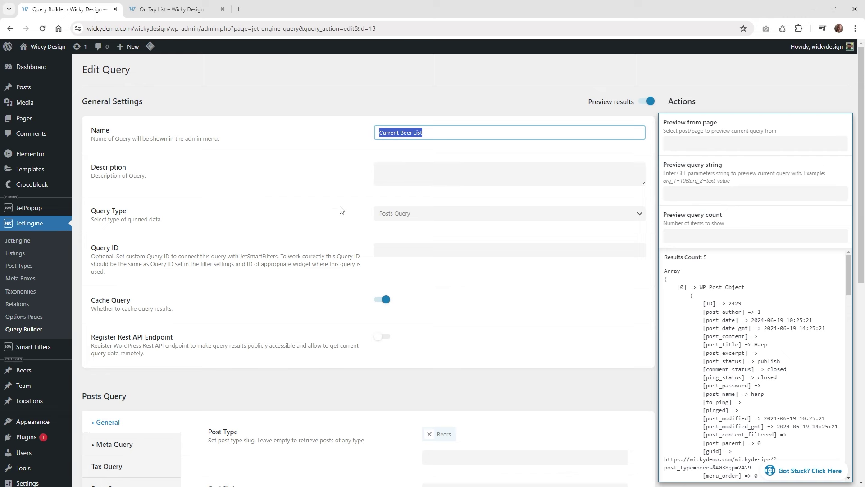
click(417, 217)
click(411, 238)
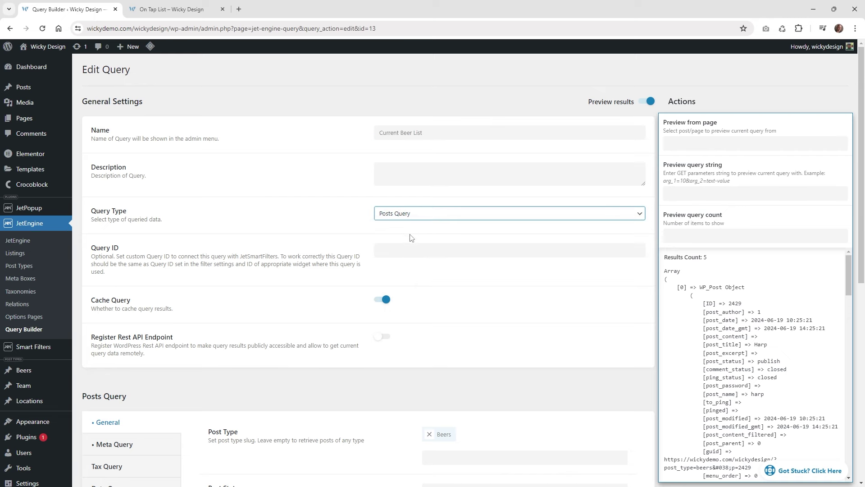
Check the Beers post type set in the query's general settings and view the other available post types
scroll(311, 263, down, 4)
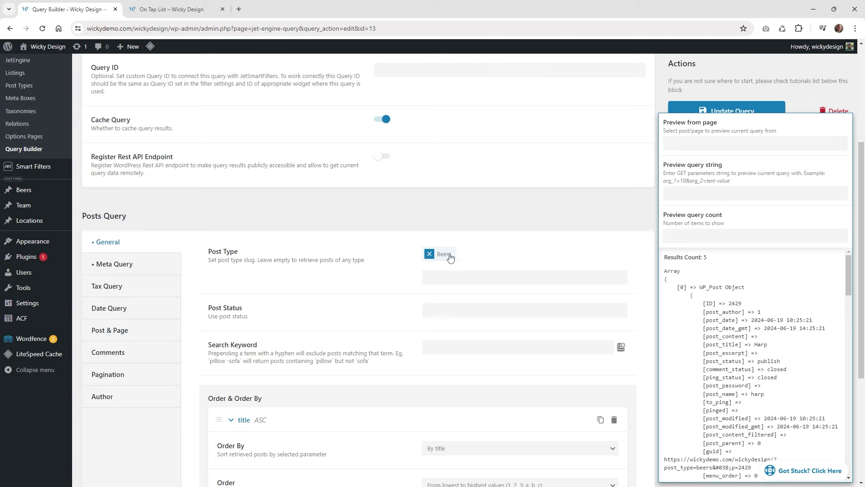
click(448, 276)
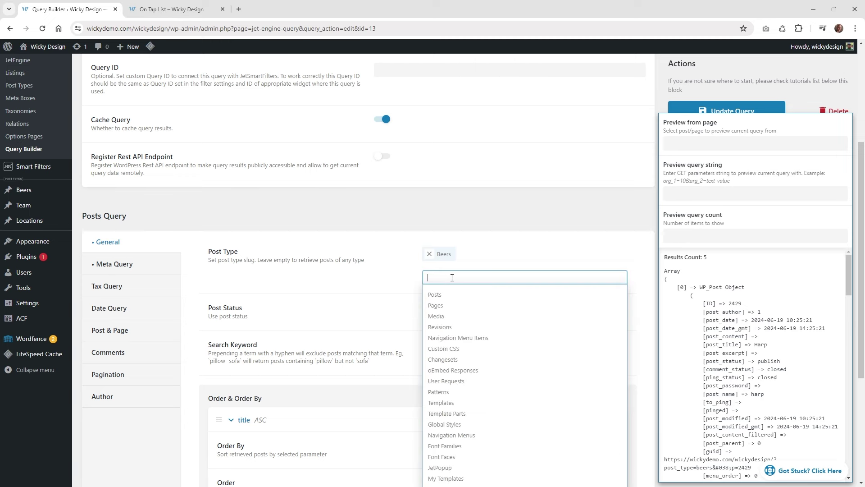
click(384, 276)
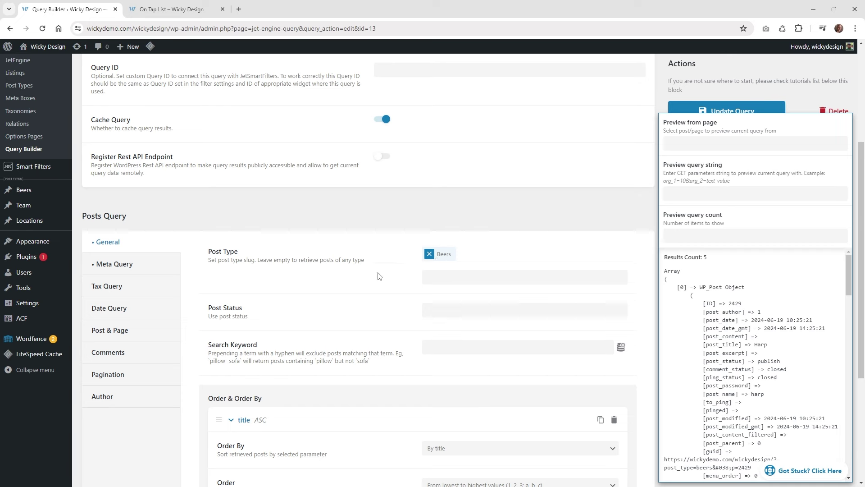
scroll(357, 275, down, 3)
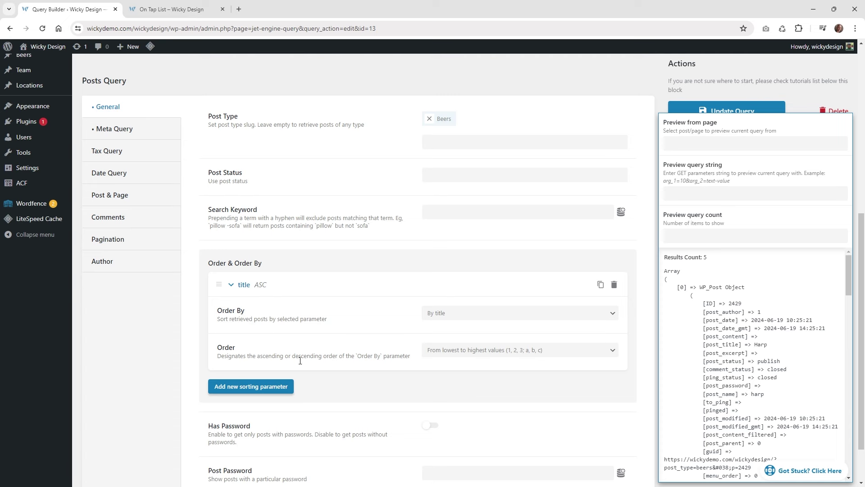
Order the query by title, from lowest to highest values (1, 2, 3; a, b, c)
click(475, 313)
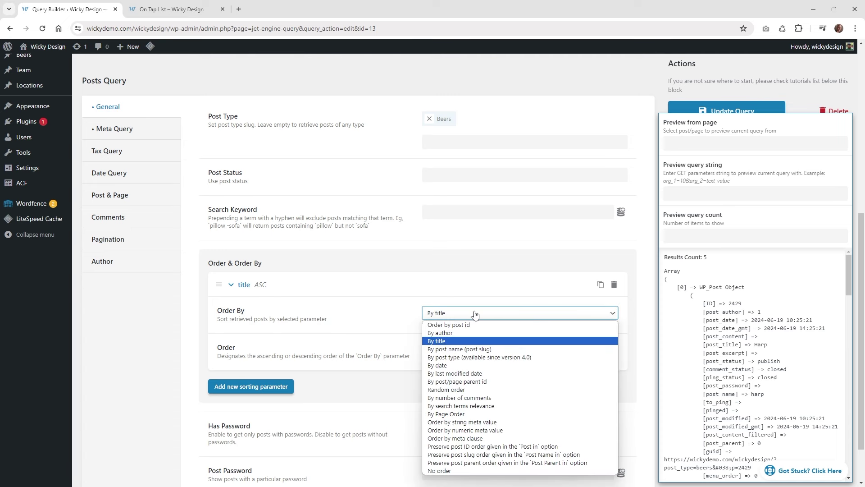
click(455, 342)
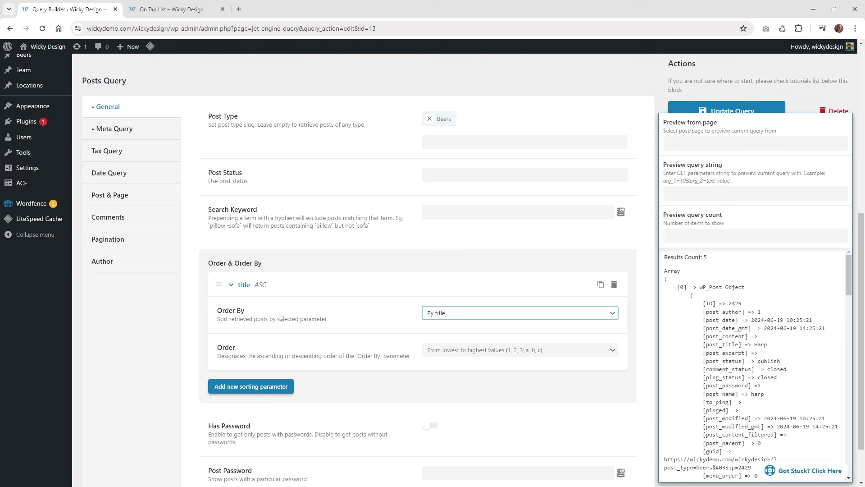
click(448, 350)
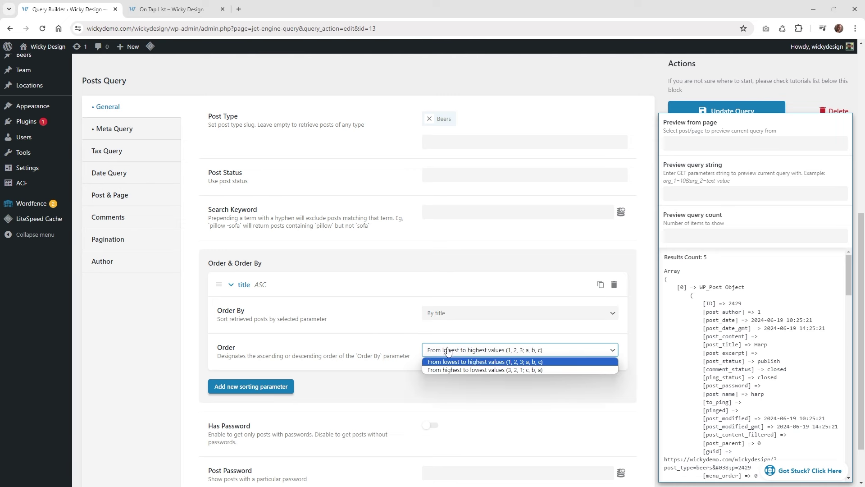
click(471, 362)
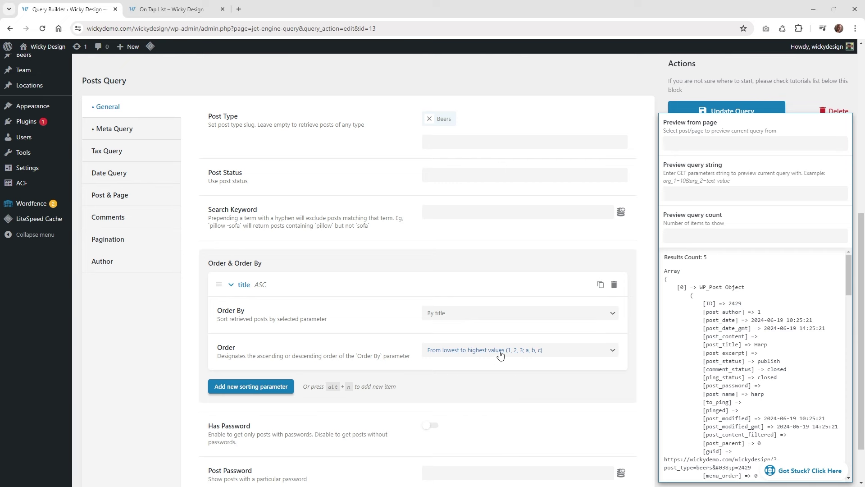
scroll(500, 355, down, 1)
scroll(181, 270, up, 3)
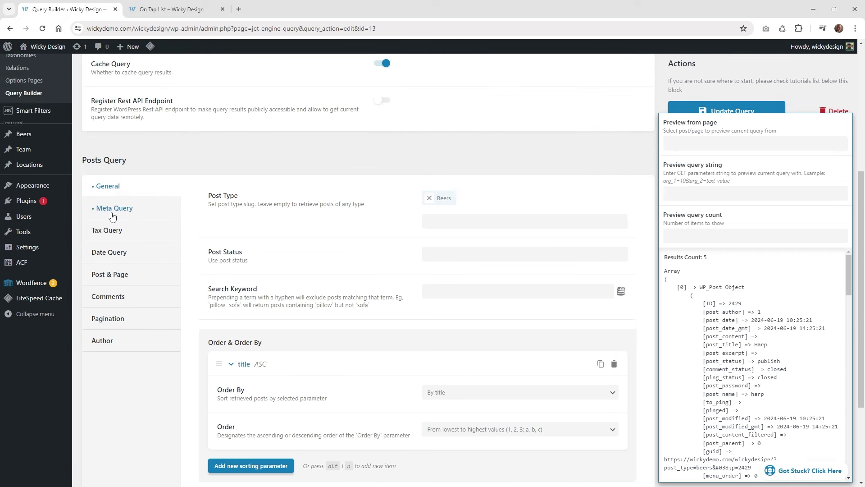
Open the query's meta query clause and check its field key on-tap
click(112, 216)
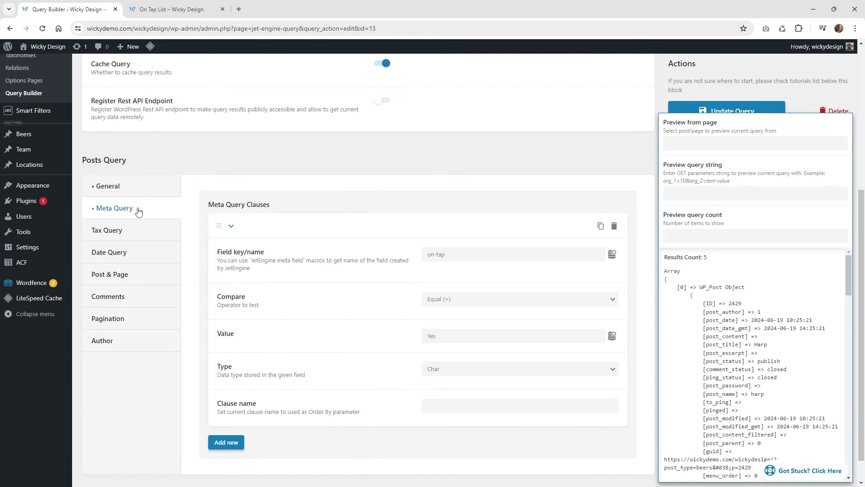
click(439, 254)
double_click(440, 255)
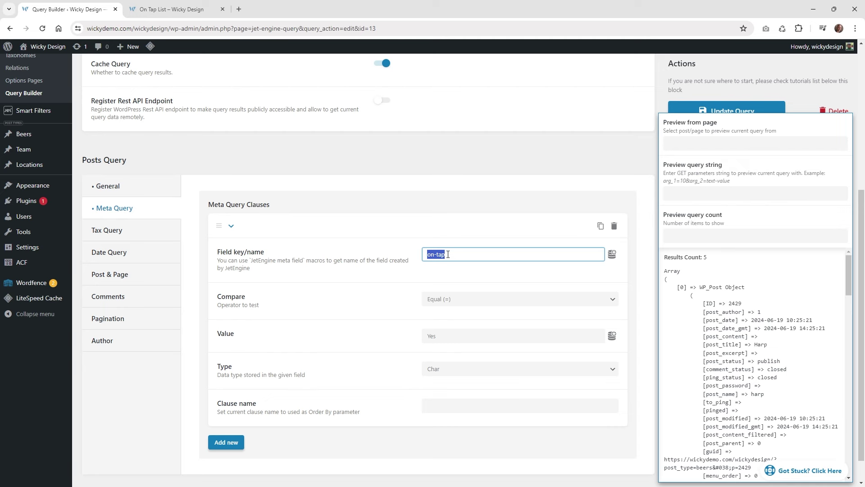
Open the Beers post type in JetEngine and check the Name/ID of its On Tap meta field
scroll(130, 246, up, 2)
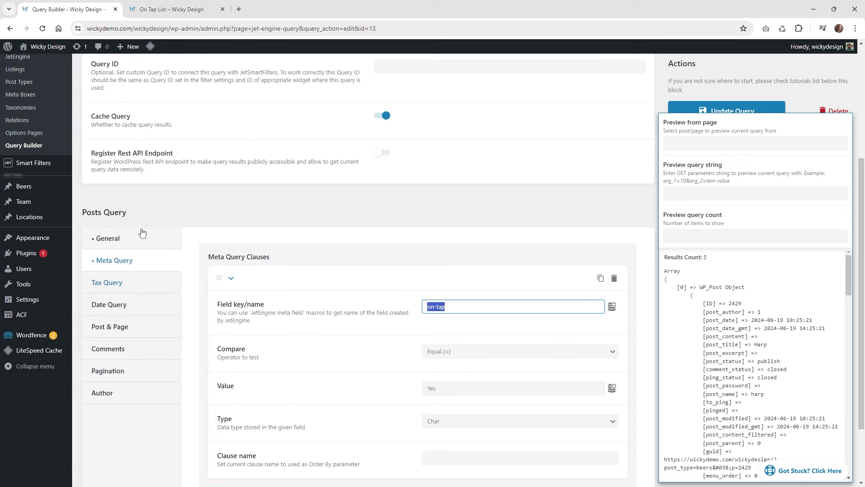
click(29, 123)
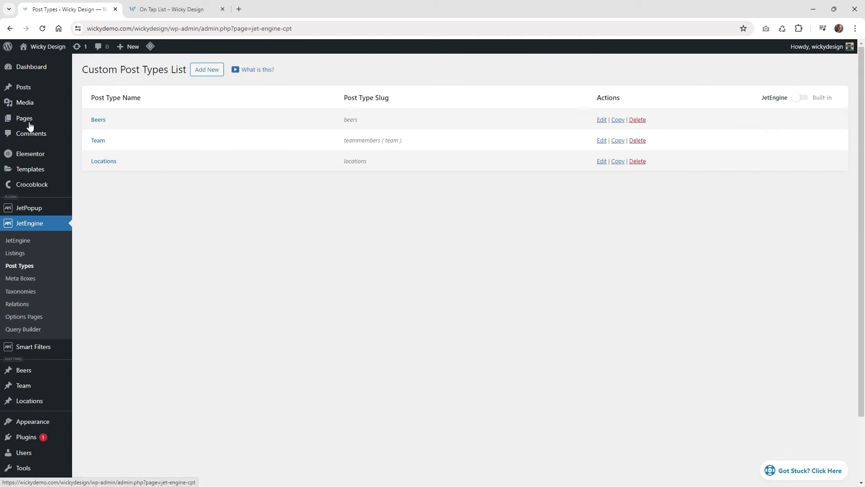
click(99, 121)
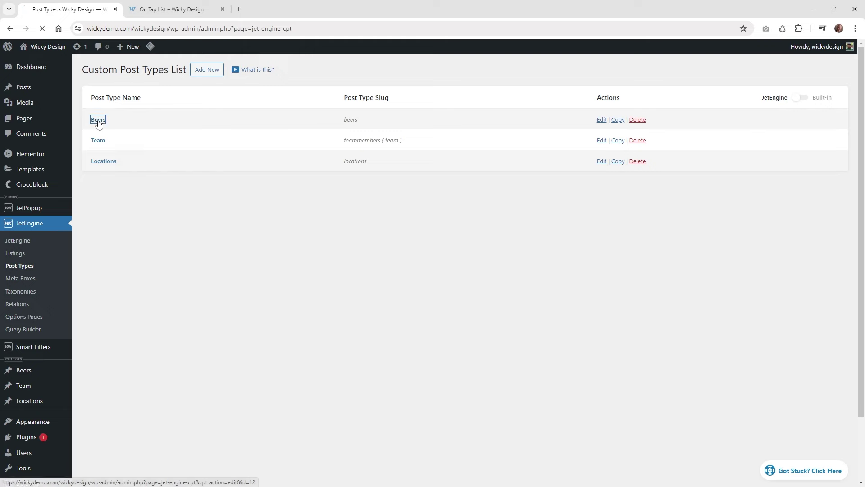
scroll(150, 345, down, 2)
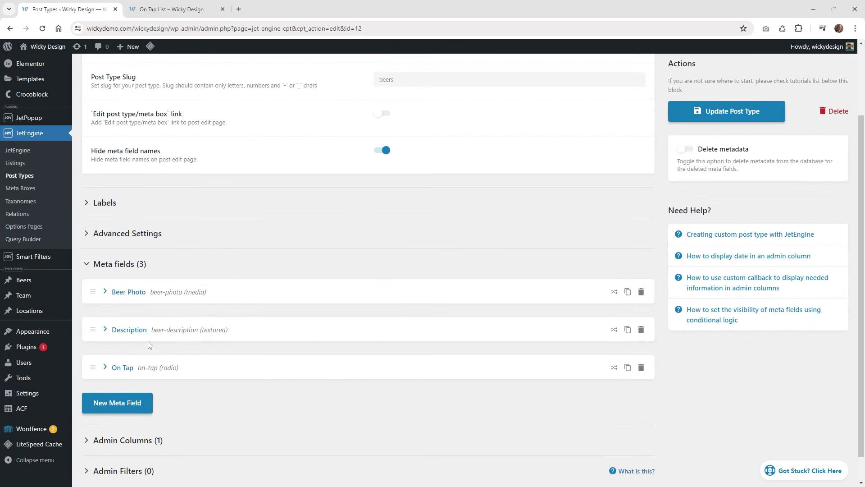
click(112, 368)
scroll(202, 366, down, 3)
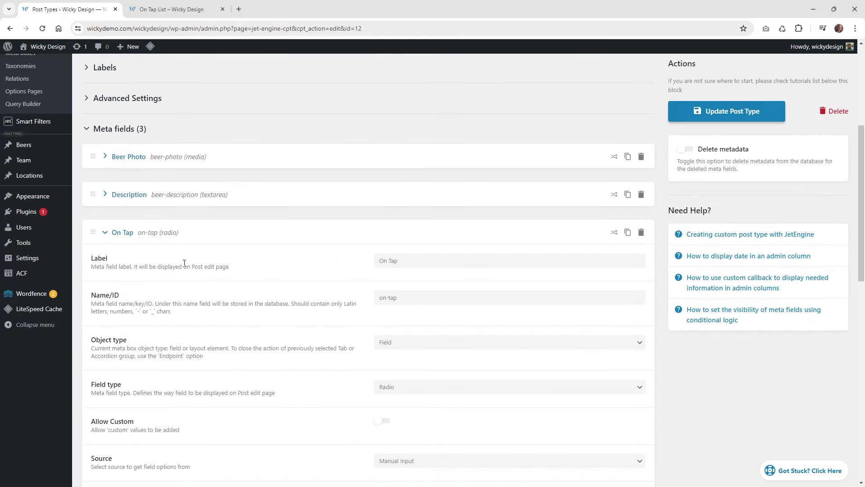
triple_click(386, 297)
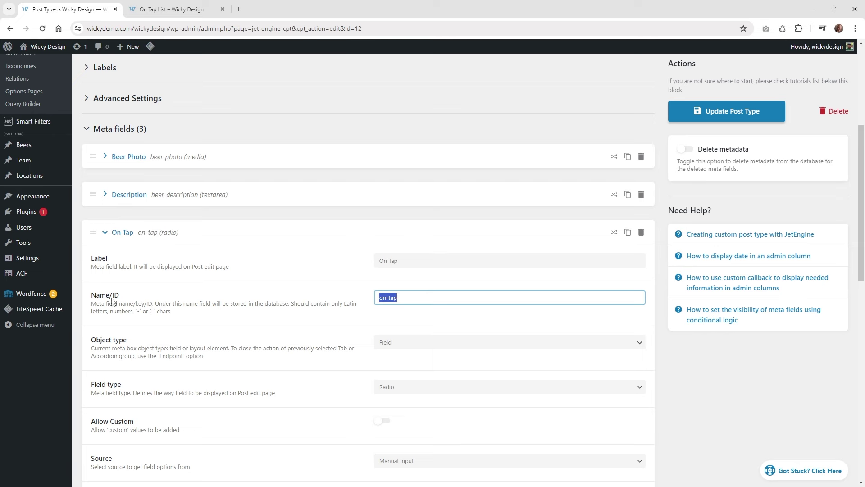
Return to the Current Beer List query and check the on-tap field key in its meta query clause
click(38, 104)
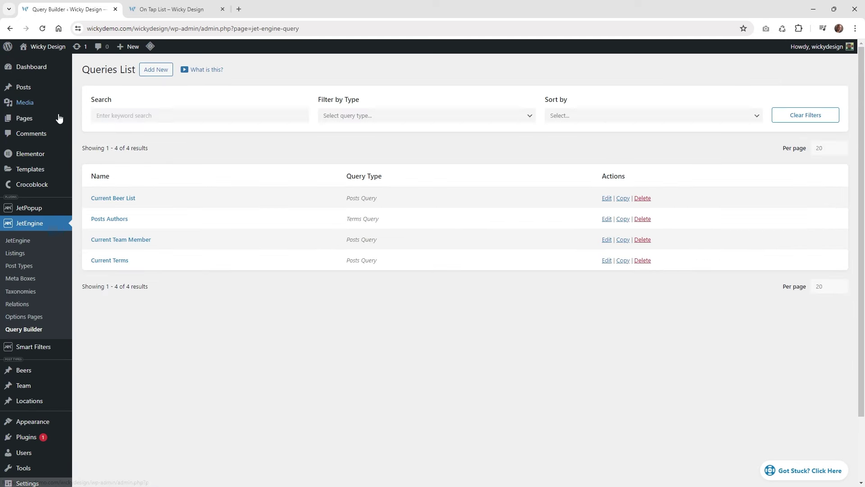
click(128, 200)
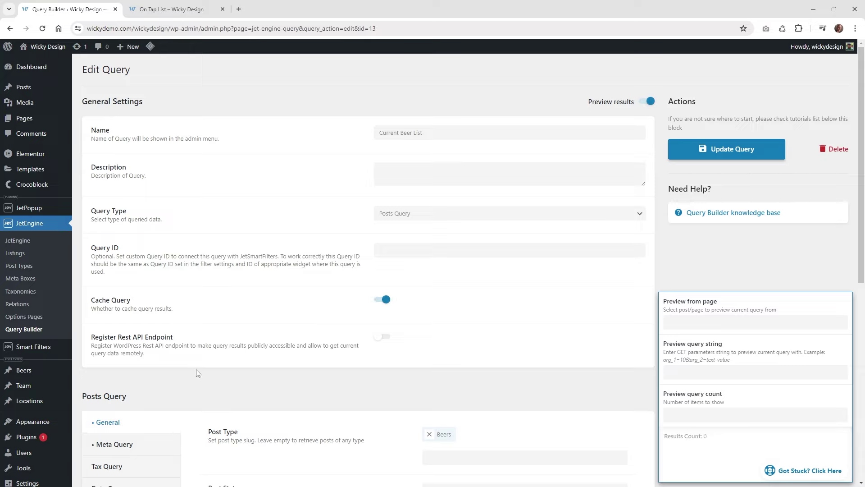
scroll(139, 288, down, 4)
click(139, 262)
drag(464, 310, 416, 317)
click(391, 347)
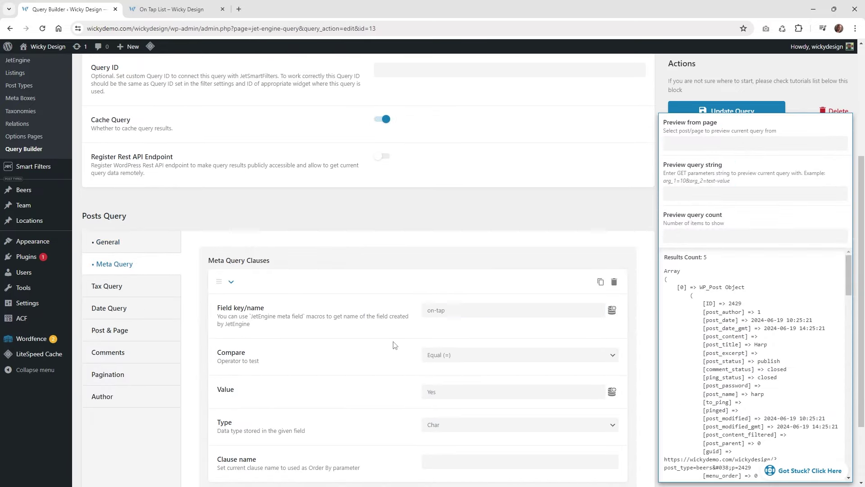
Set the on-tap meta query clause to compare Equal (=) with the value Yes and the type Char
scroll(391, 347, down, 2)
click(454, 275)
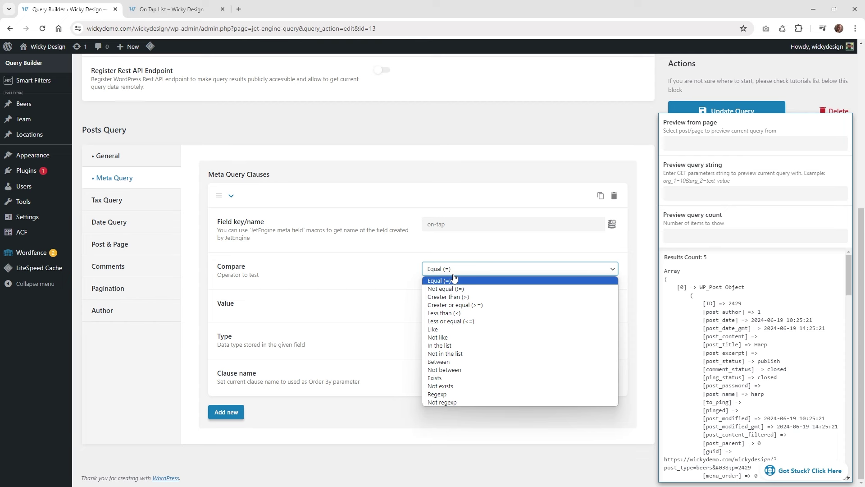
click(452, 281)
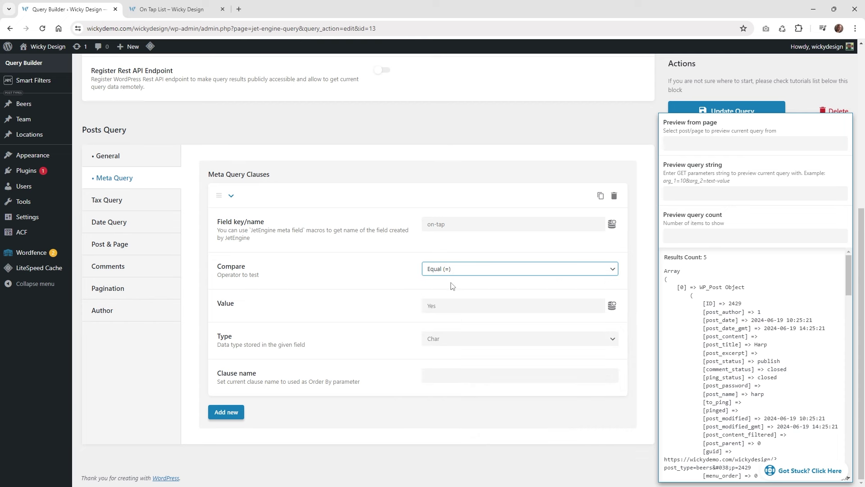
click(449, 308)
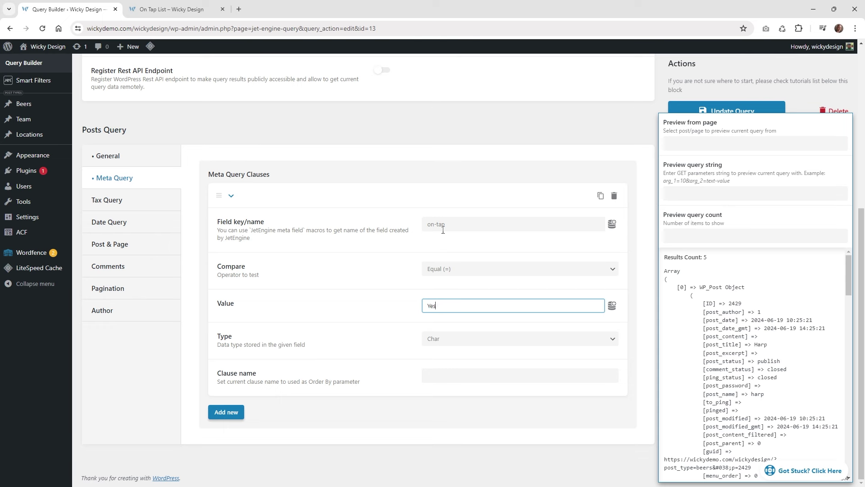
click(446, 340)
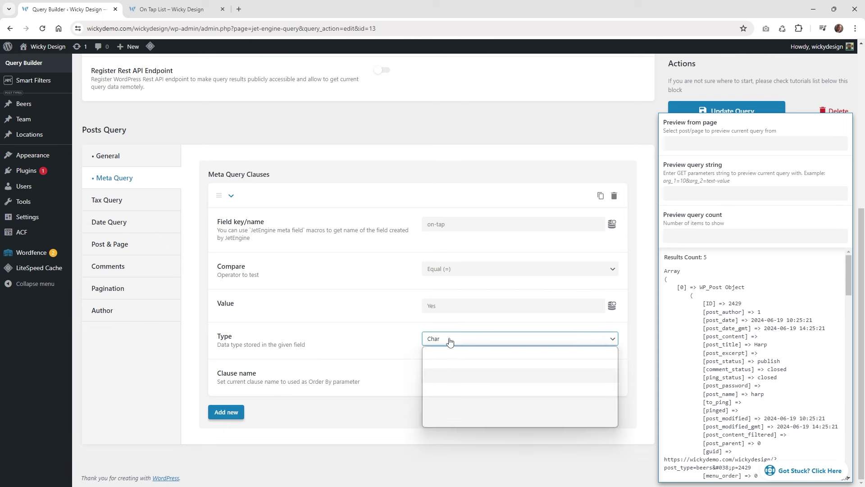
click(447, 352)
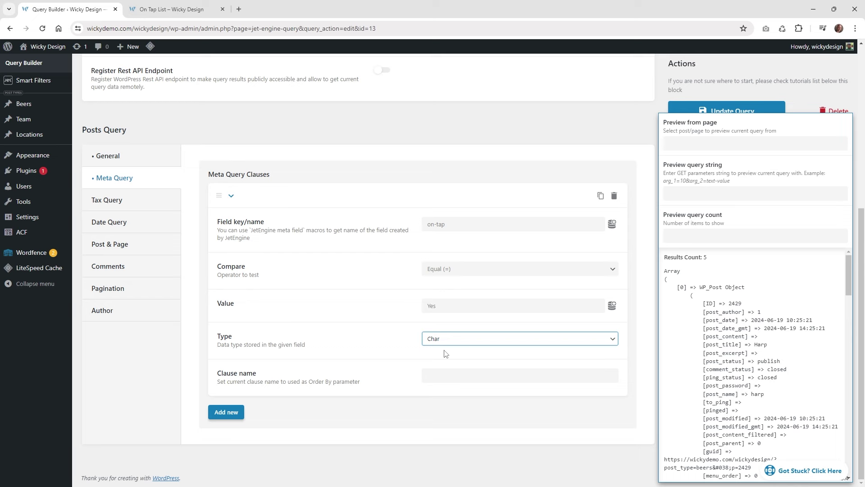
Switch the query's results preview off and on again, and check its results count
scroll(372, 347, up, 6)
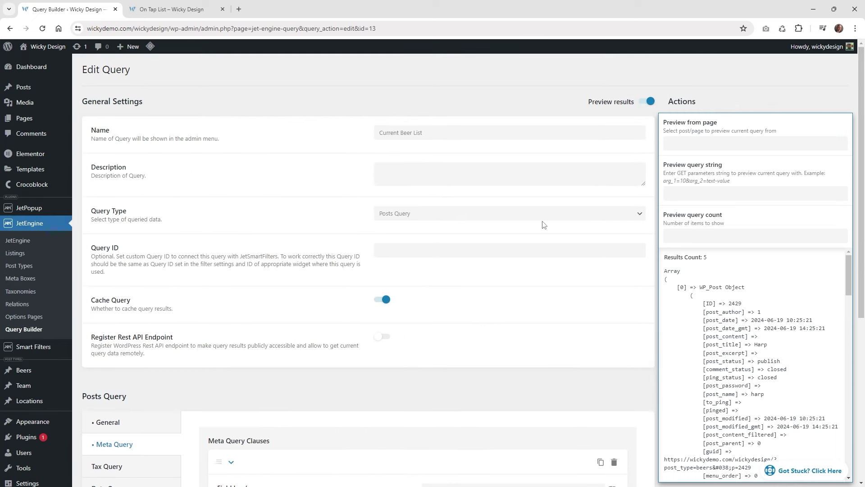
click(649, 102)
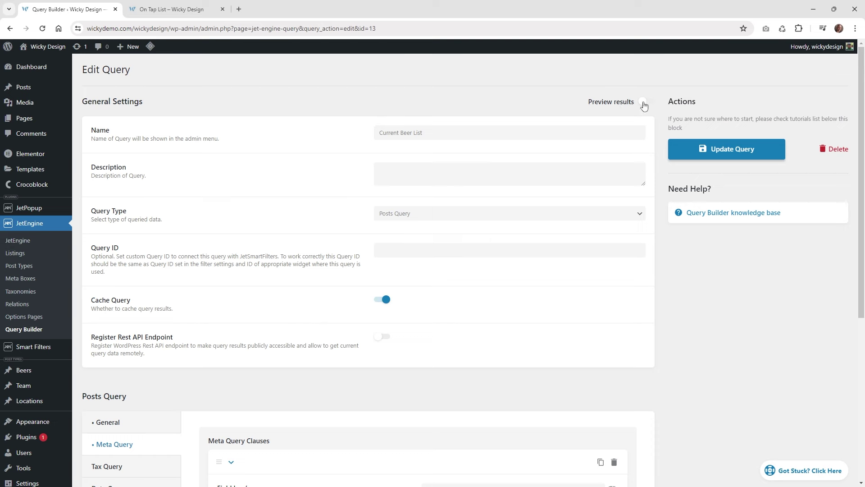
click(644, 103)
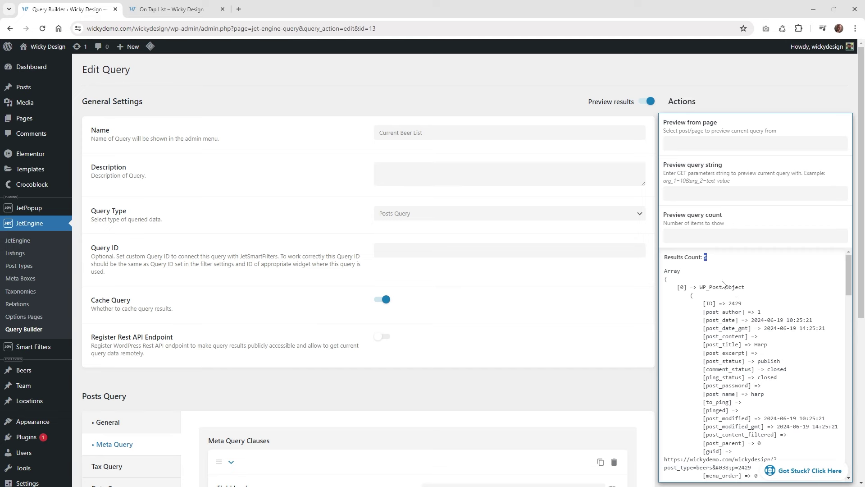
Set the on-tap clause's value to No to test the query preview
scroll(554, 322, down, 5)
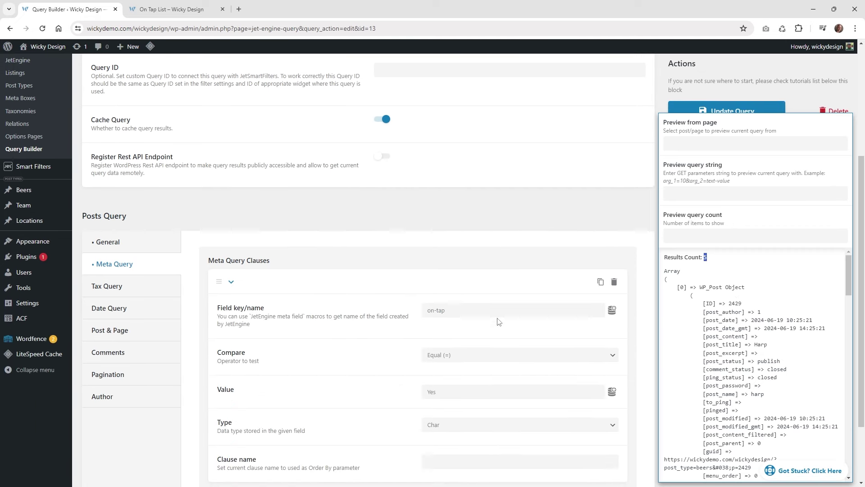
drag(440, 347, 424, 348)
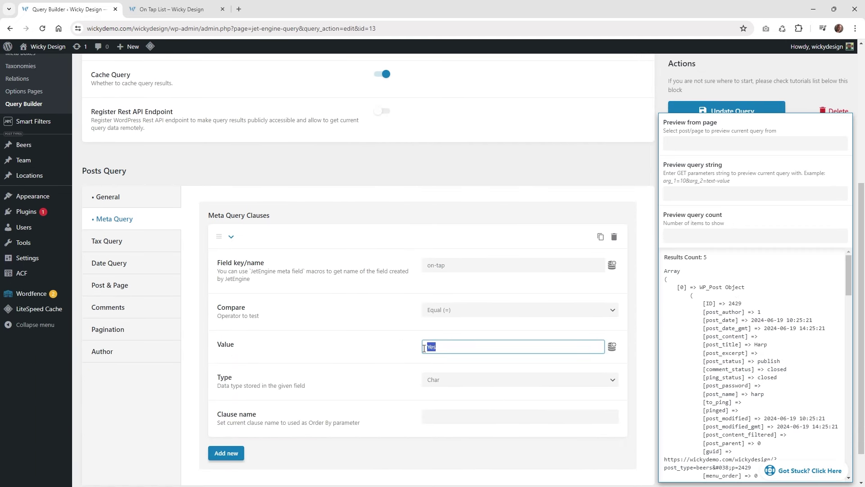
text(No)
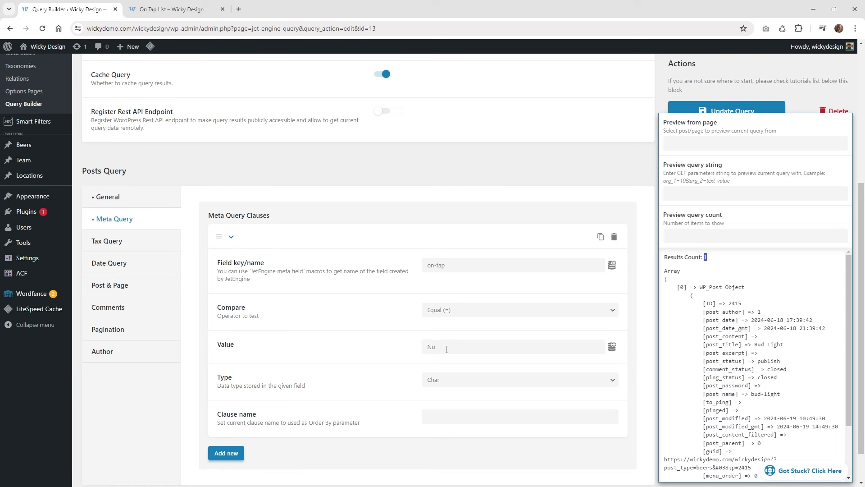
Set the on-tap clause's value back to Yes and update the query
drag(446, 347, 409, 347)
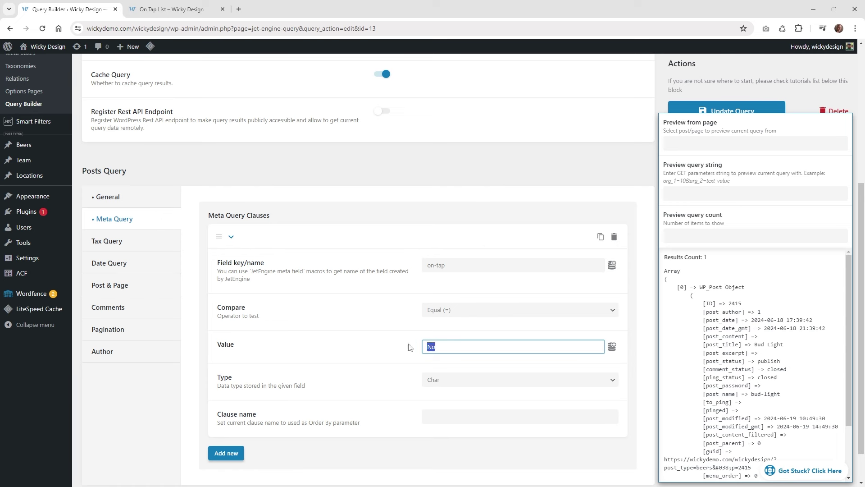
text(Yes)
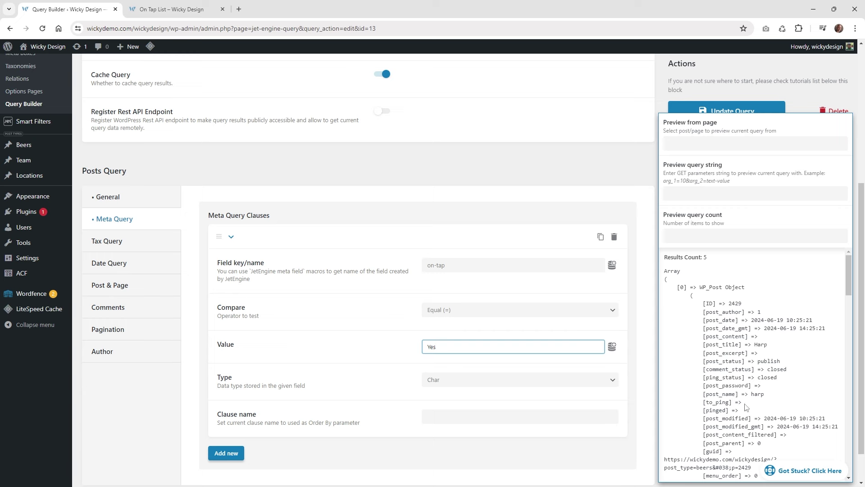
click(728, 115)
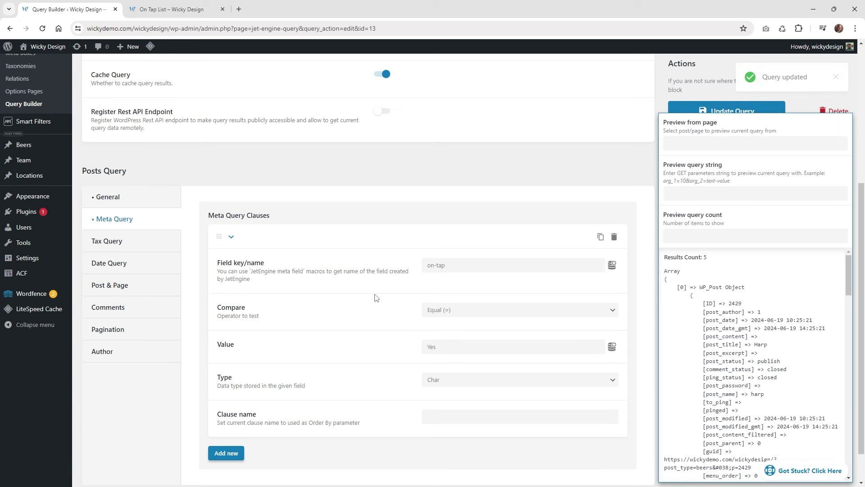
scroll(375, 298, up, 4)
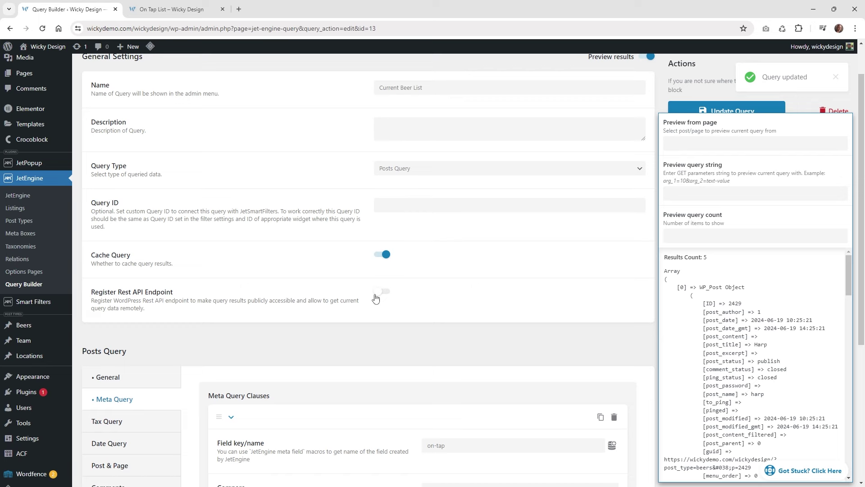
scroll(375, 297, up, 1)
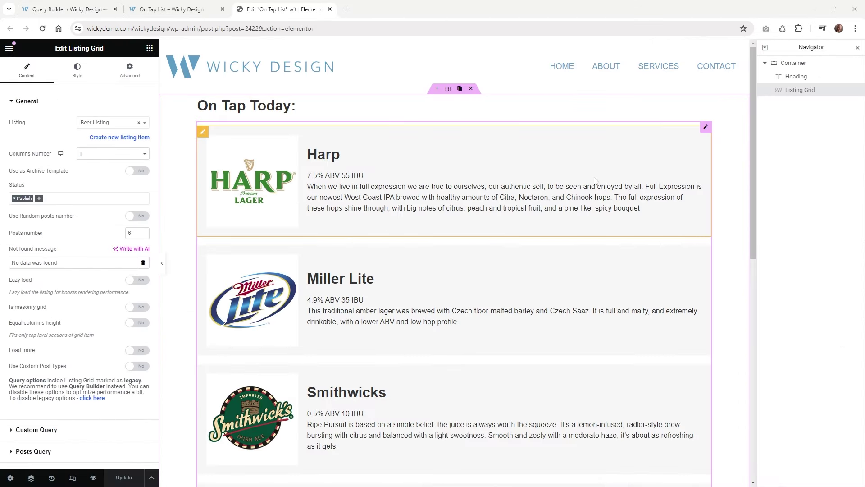
Open the Listing Grid's settings on the On Tap List page in Elementor and check its Listing choice
click(706, 129)
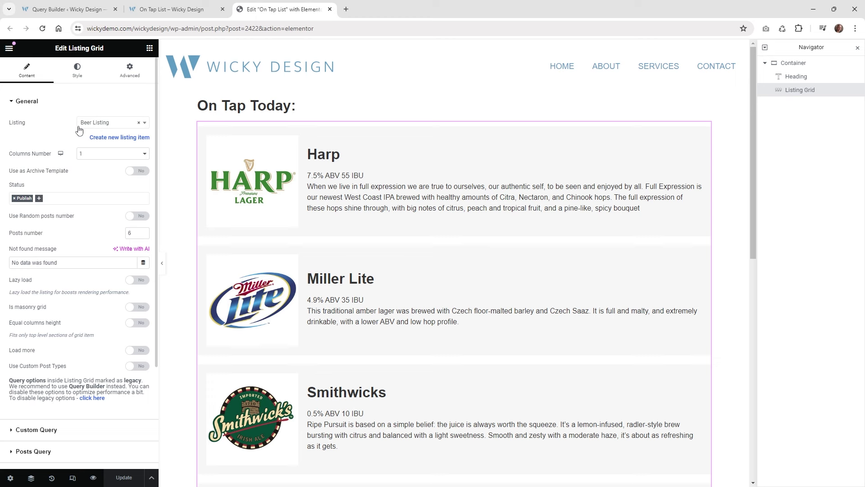
click(93, 131)
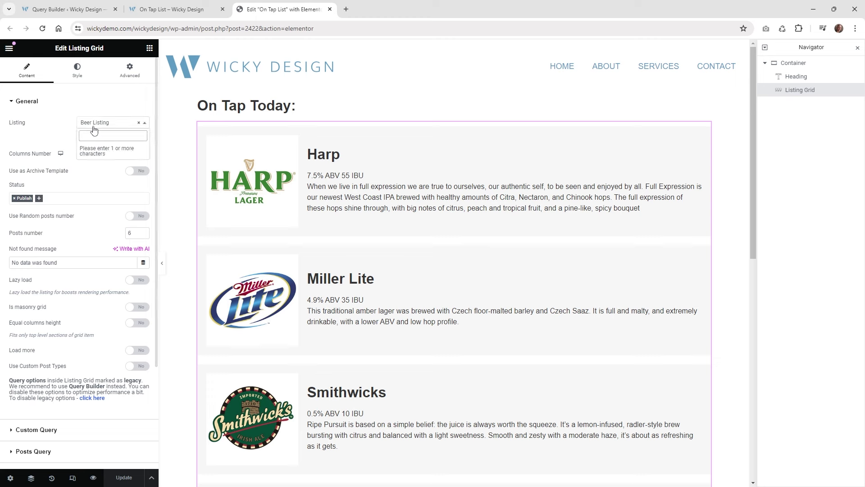
click(37, 138)
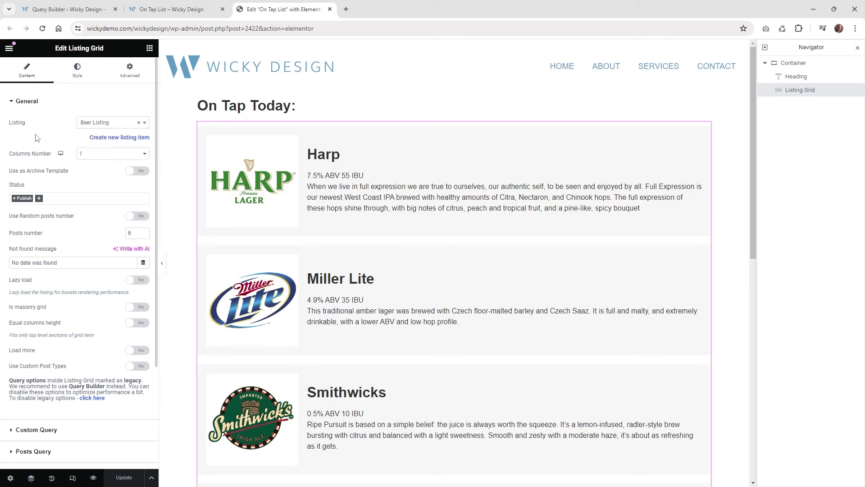
click(93, 123)
click(57, 144)
Try 2 columns for the Listing Grid and return the Columns Number to 1
click(96, 155)
click(98, 169)
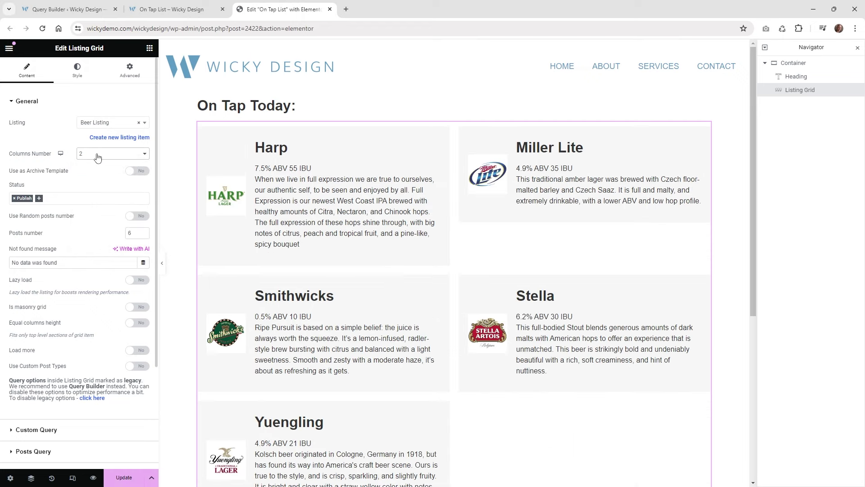
click(98, 156)
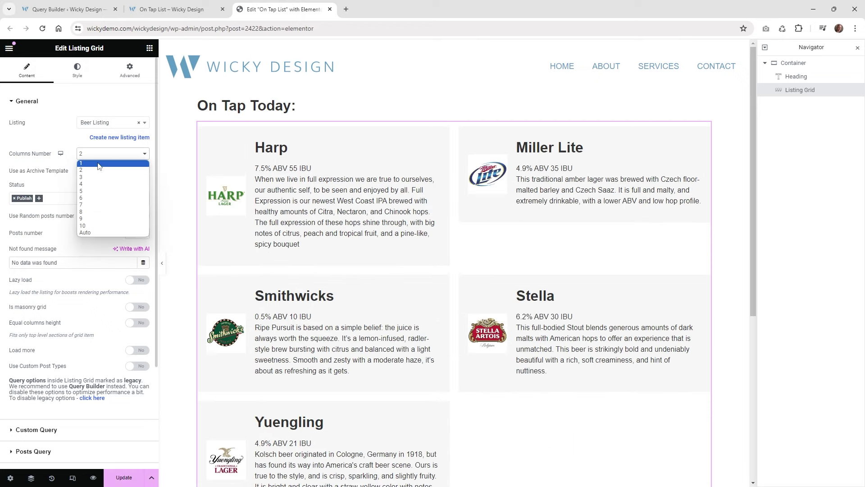
click(96, 163)
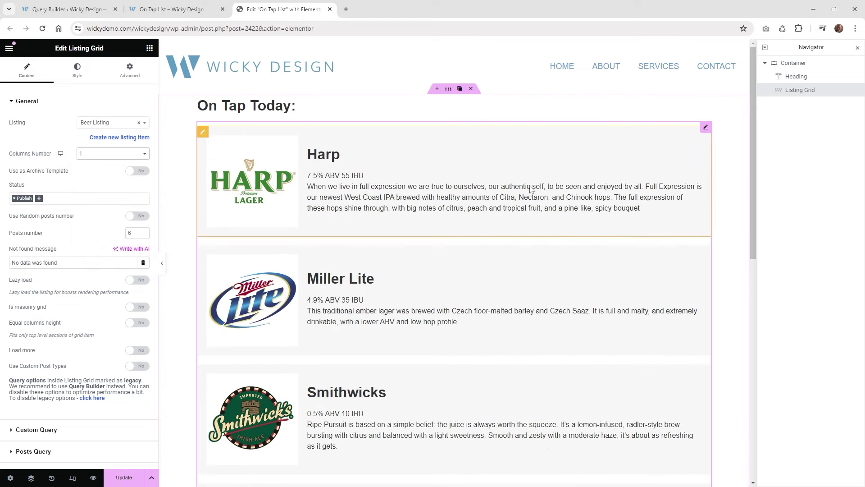
Select Current Beer List as the Listing Grid's custom query and update the page
click(44, 101)
click(50, 129)
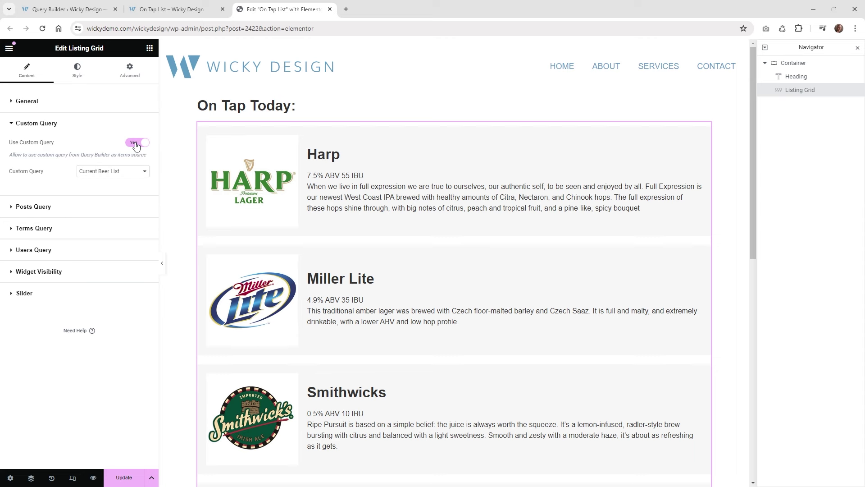
click(125, 174)
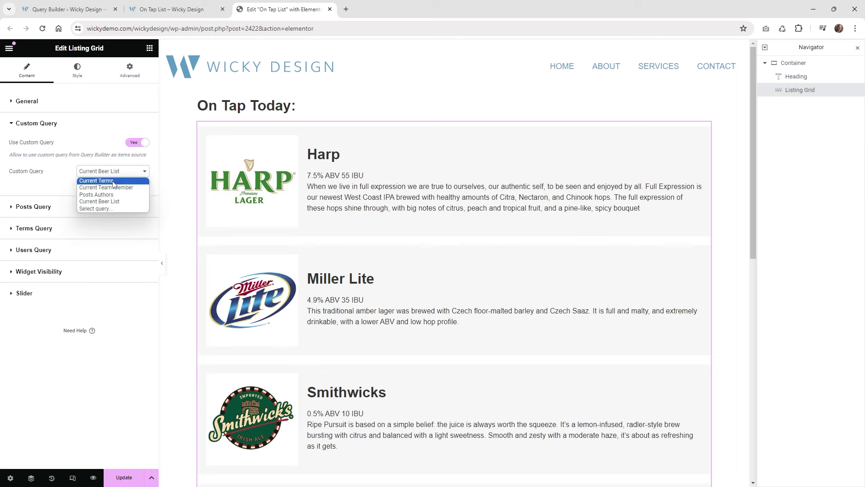
click(113, 205)
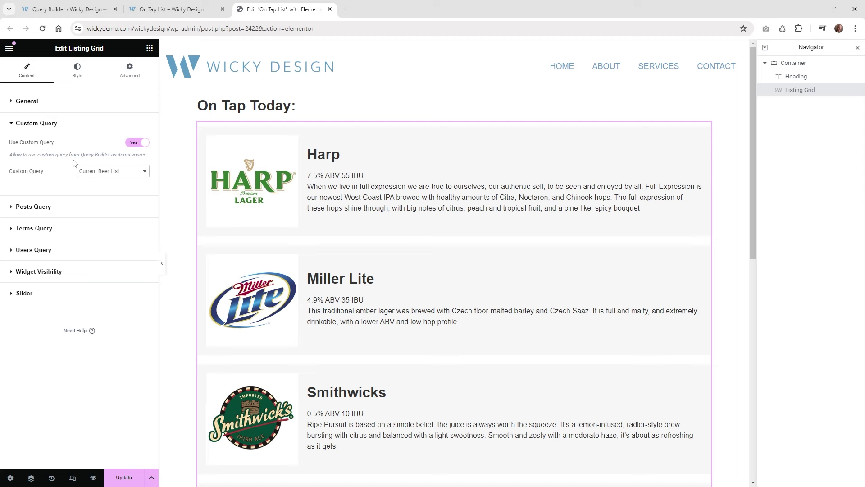
click(73, 103)
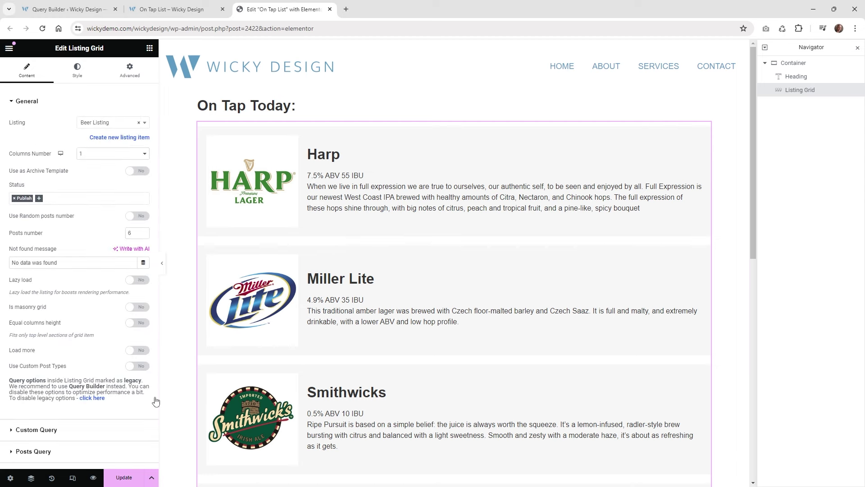
click(124, 477)
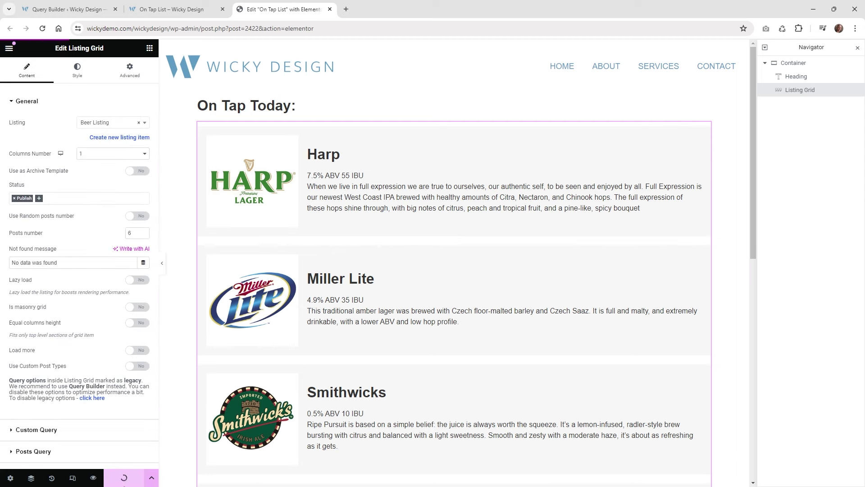
Preview the On Tap List page, strip the preview parameters from its address, and look through the listed beers
click(93, 477)
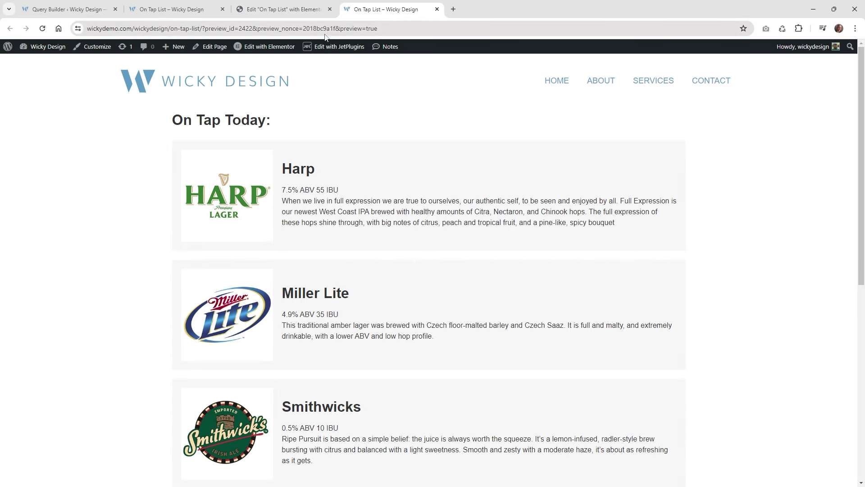
drag(202, 29, 379, 28)
key(BackSpace)
key(Return)
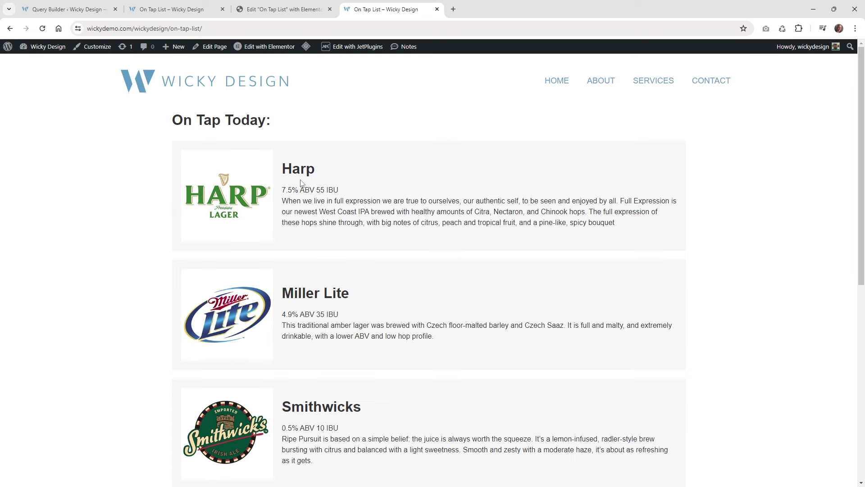
scroll(301, 182, down, 7)
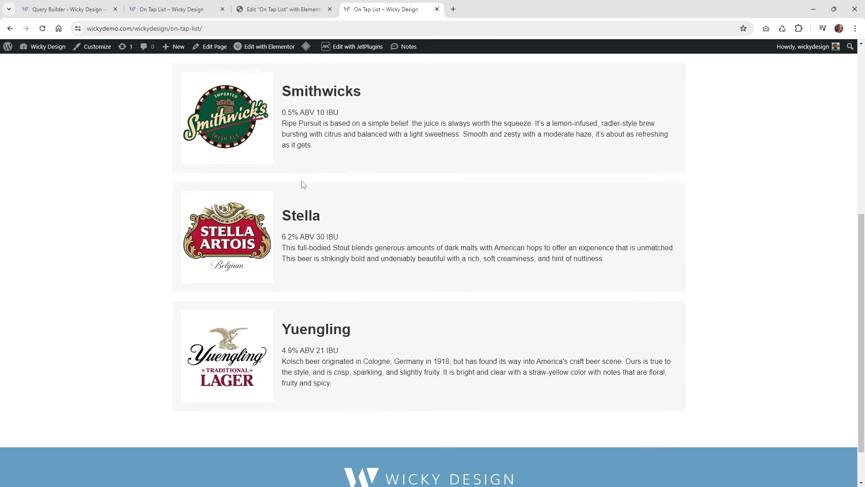
scroll(303, 184, up, 7)
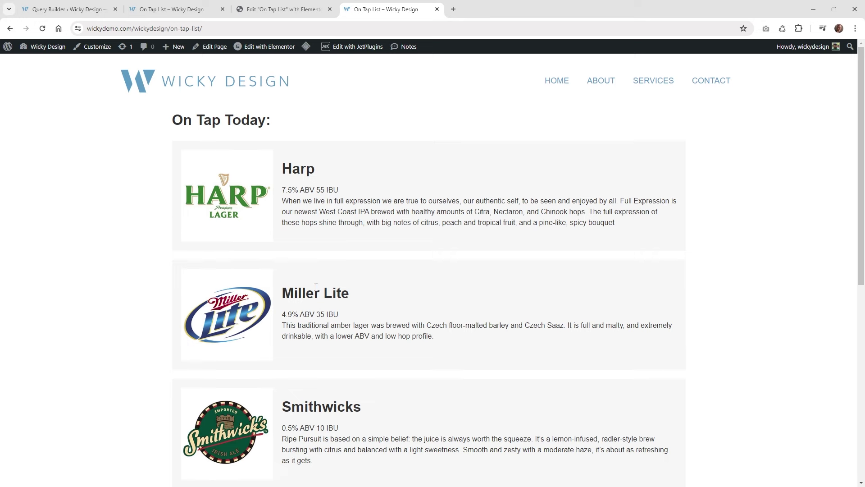
Open the Beers list in the WordPress admin and quick-edit Bud Light to set On Tap to Yes
click(167, 9)
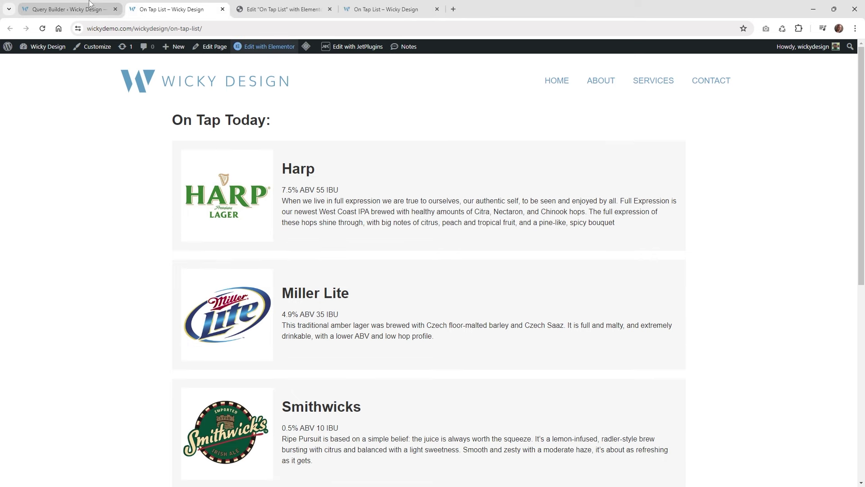
click(67, 9)
mouse_move(28, 119)
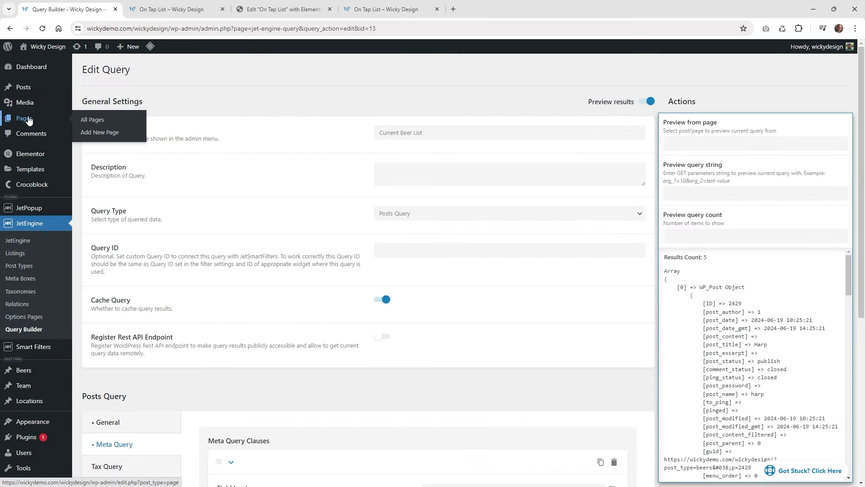
mouse_move(44, 373)
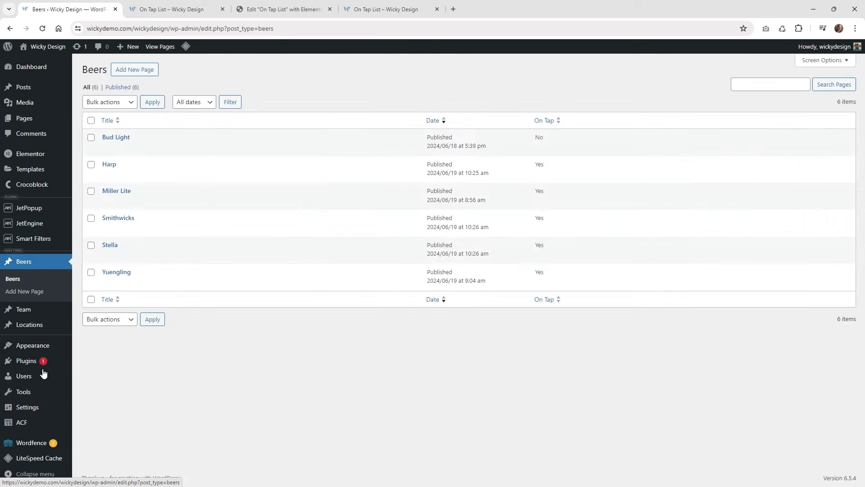
click(127, 148)
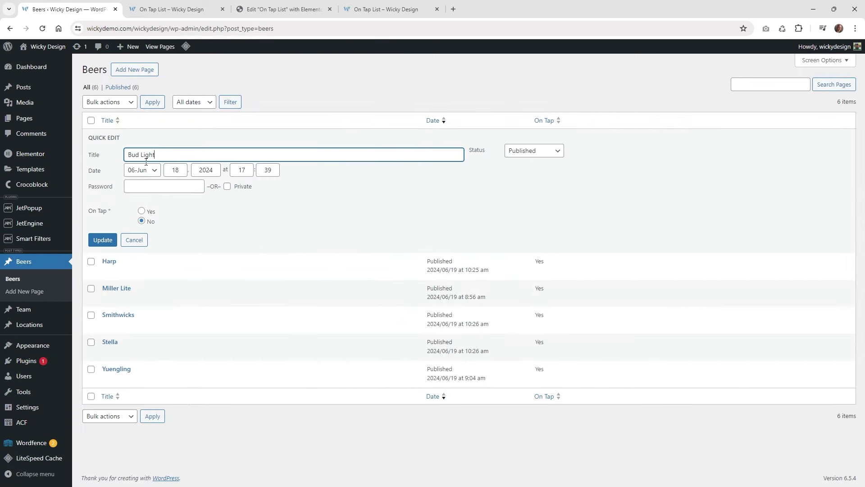
click(141, 210)
click(103, 240)
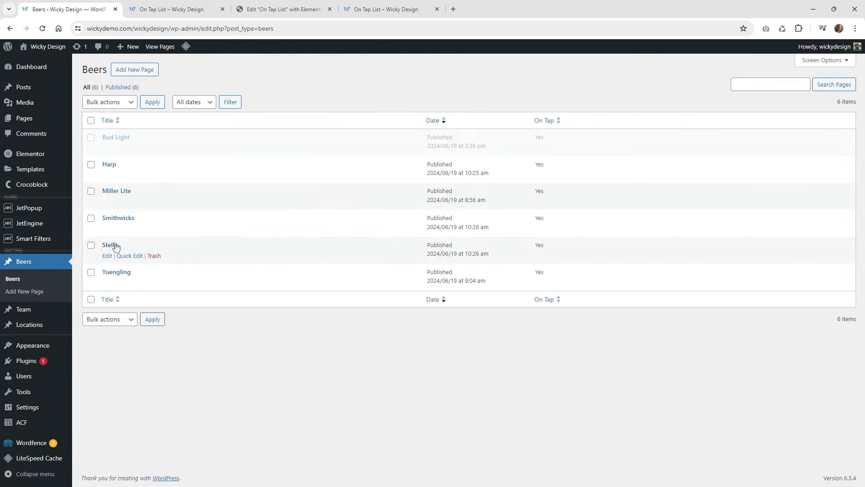
Quick-edit Harp and Miller Lite in the Beers list, setting On Tap to No for both
click(128, 173)
click(141, 249)
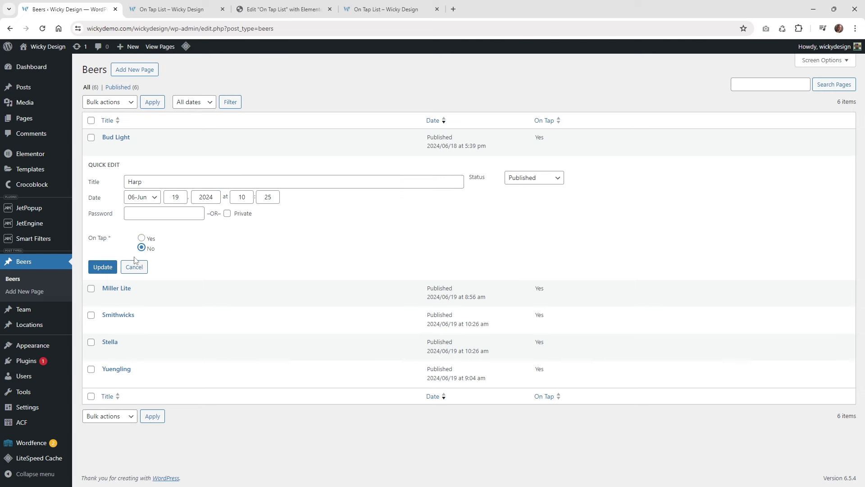
click(104, 267)
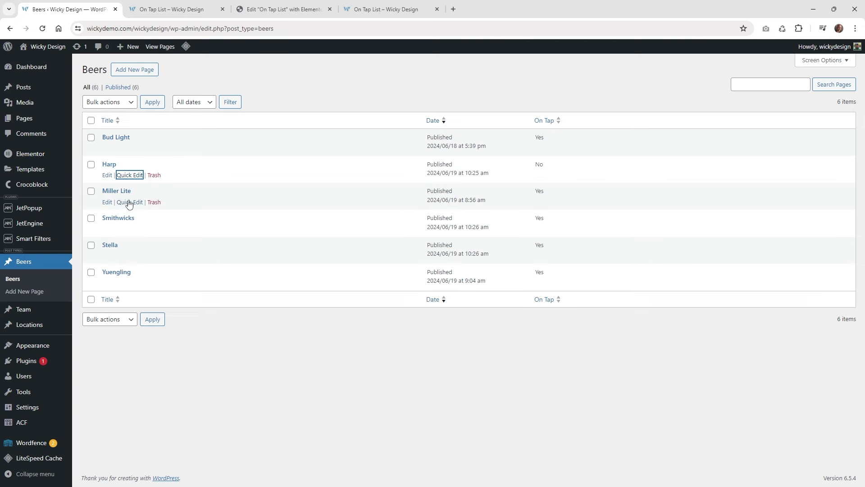
click(130, 202)
click(142, 274)
click(103, 294)
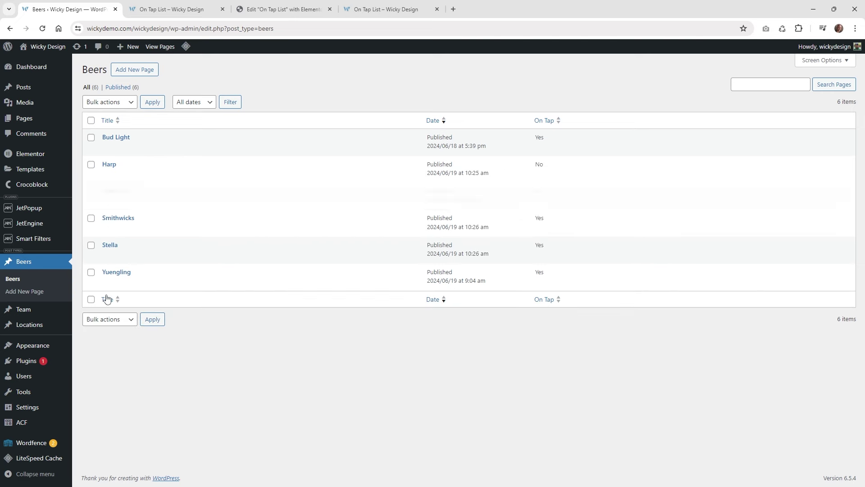
Reload the live On Tap List page and look through the listed beers
click(360, 5)
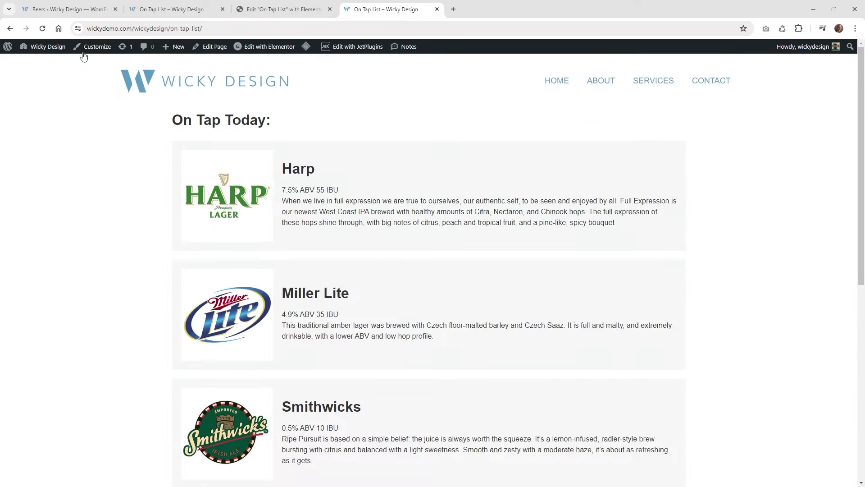
click(44, 30)
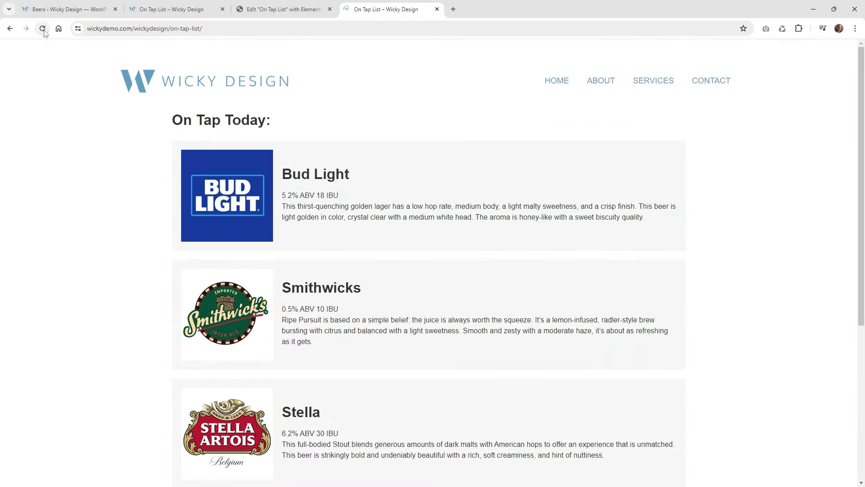
scroll(307, 207, down, 5)
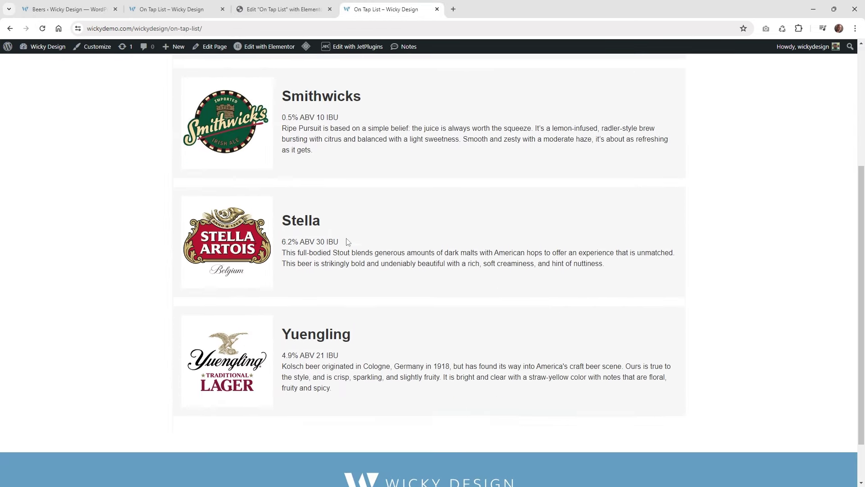
scroll(363, 323, up, 2)
scroll(363, 324, up, 3)
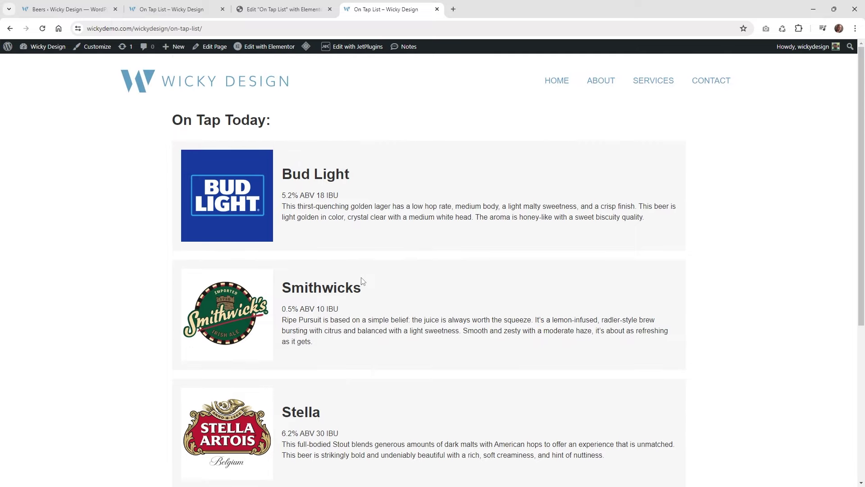